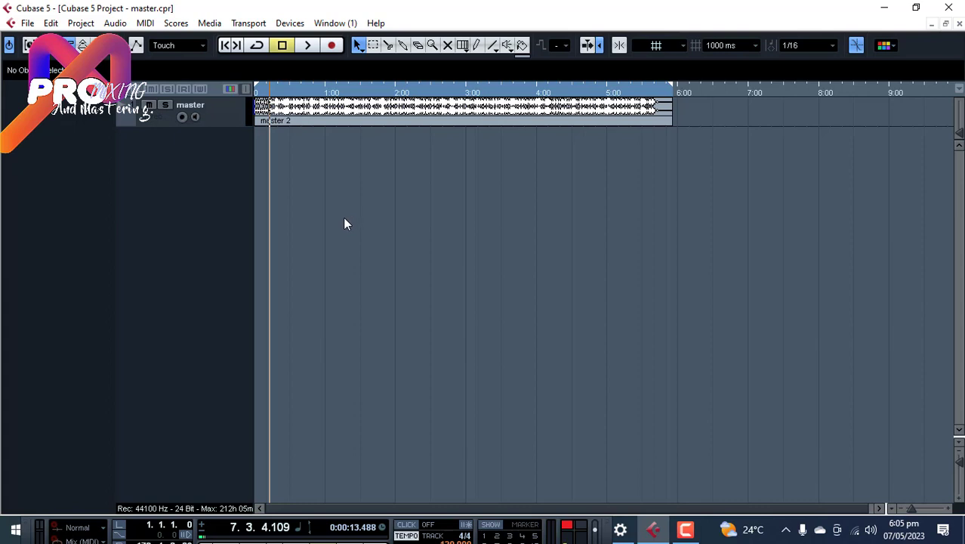
Step: Select the master track, play it to hear the unprocessed audio, and select the master 2 audio event before stopping playback
{"action": "left_click", "coordinate": [223, 115]}
{"action": "key", "text": "space"}
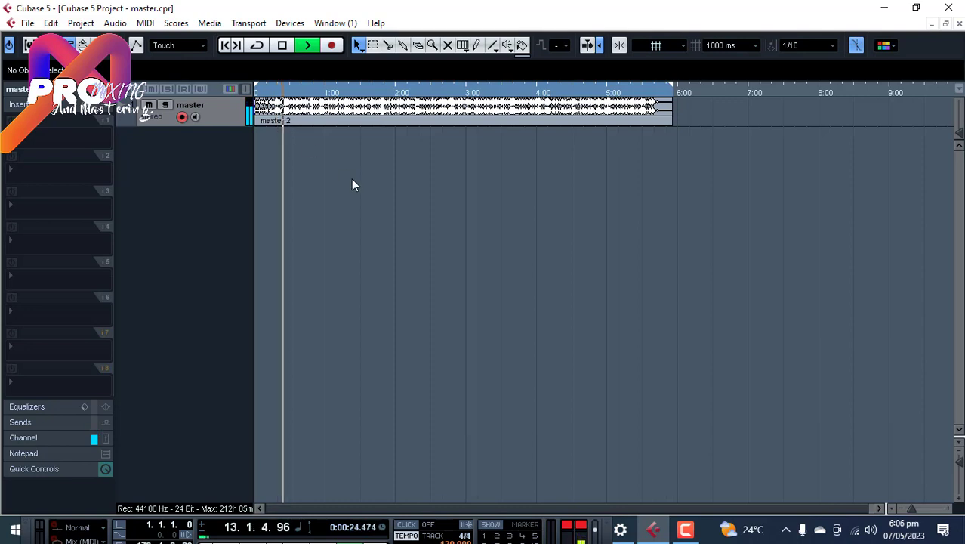
{"action": "left_click", "coordinate": [59, 89]}
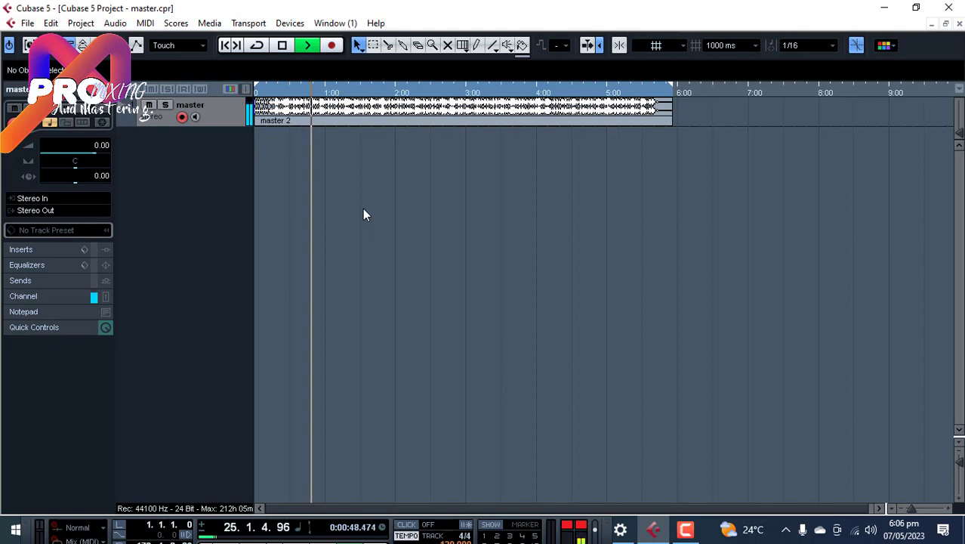
{"action": "left_click", "coordinate": [327, 111]}
{"action": "key", "text": "space"}
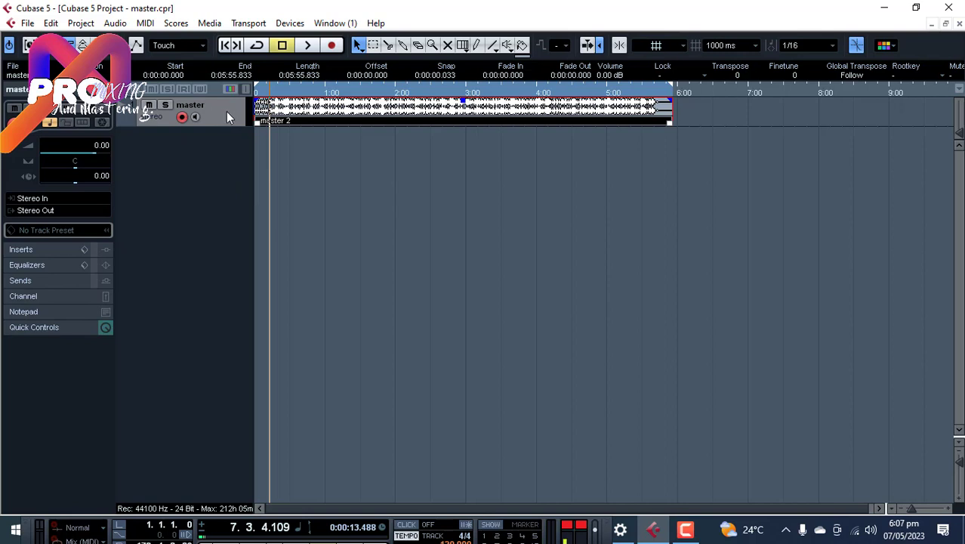
Step: Check the master track's insert slots, and open the Stereo Out channel settings through the mixer
{"action": "left_click", "coordinate": [25, 249]}
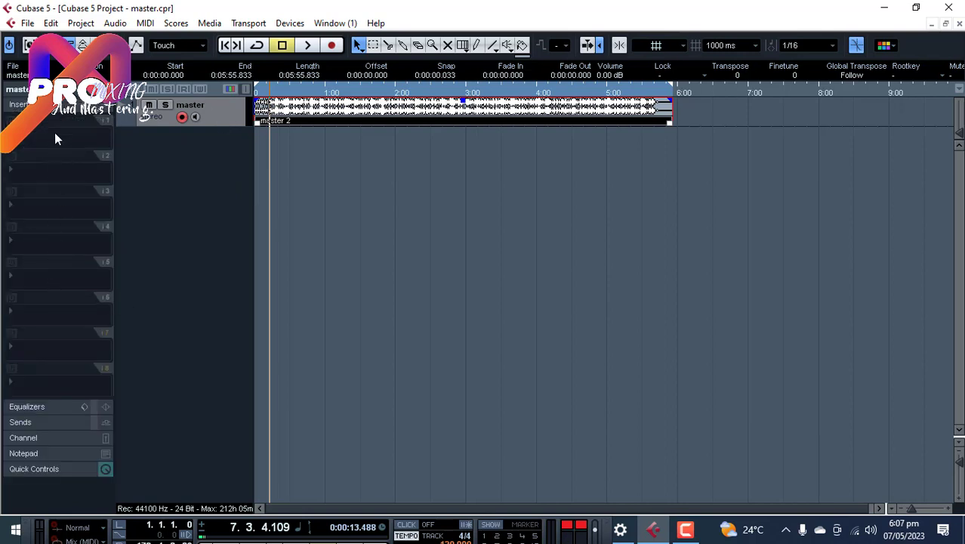
{"action": "left_click", "coordinate": [20, 103]}
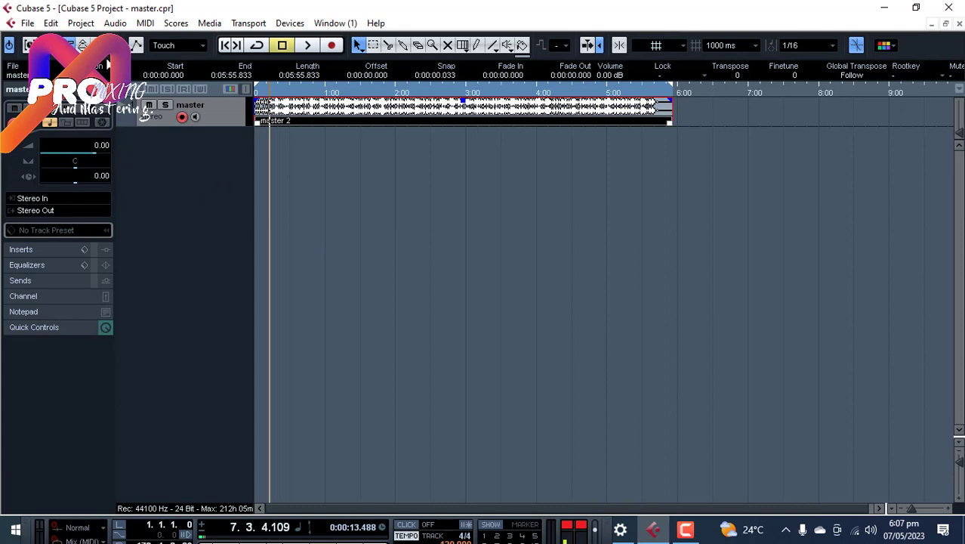
{"action": "left_click", "coordinate": [112, 47]}
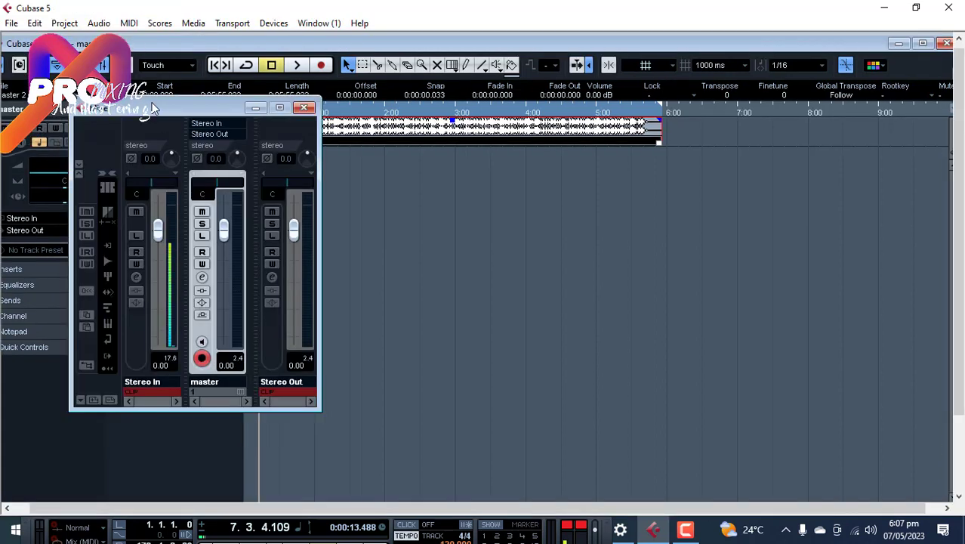
{"action": "left_click", "coordinate": [272, 277]}
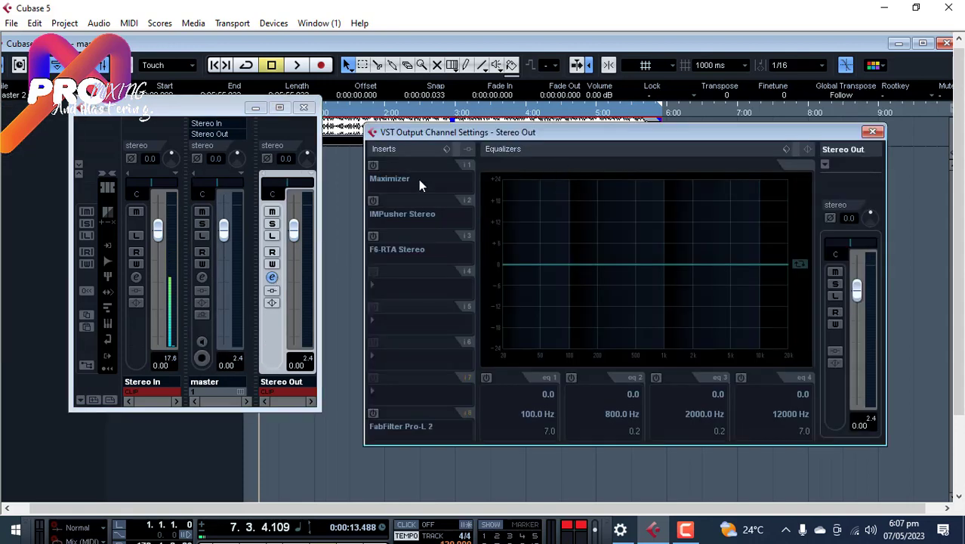
{"action": "left_click", "coordinate": [304, 107]}
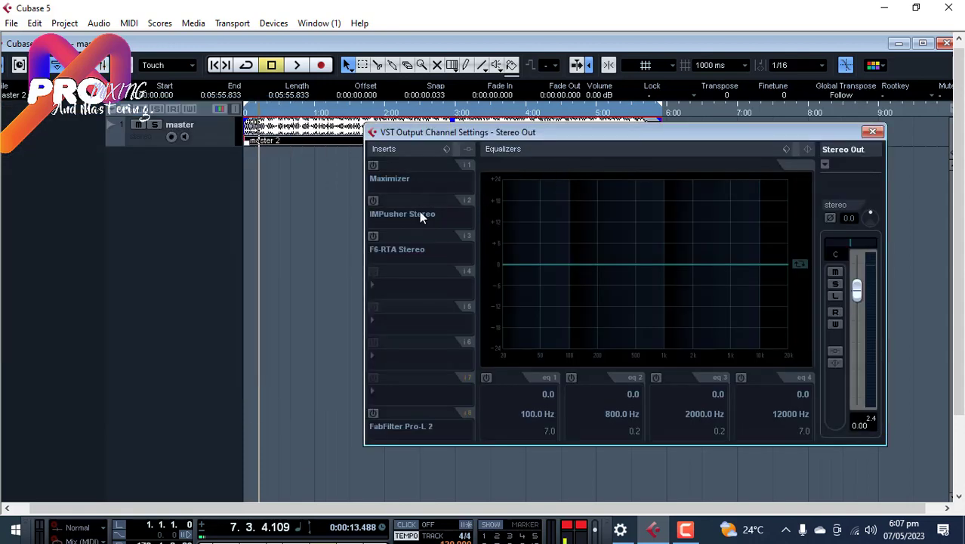
Step: Open the Maximizer insert on Stereo Out, try its Output and soft clip controls, and deactivate it again
{"action": "left_click", "coordinate": [397, 167]}
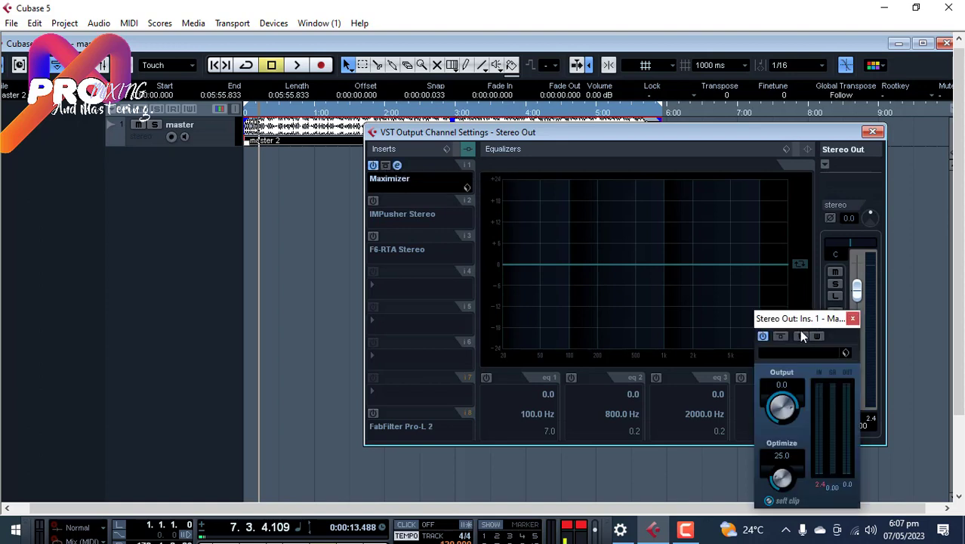
{"action": "left_click_drag", "start_coordinate": [800, 318], "coordinate": [536, 154]}
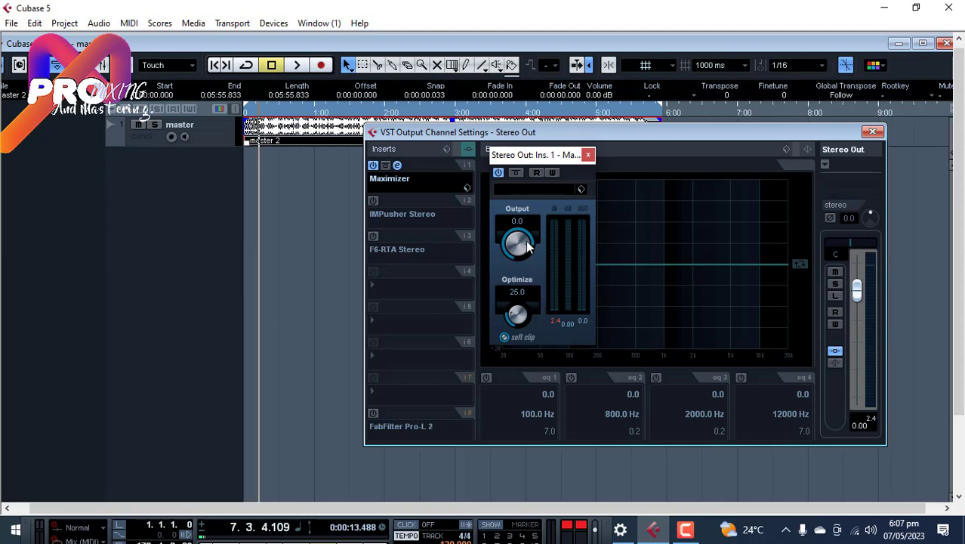
{"action": "scroll", "coordinate": [519, 239], "scroll_direction": "up", "scroll_amount": 5}
{"action": "scroll", "coordinate": [518, 239], "scroll_direction": "down", "scroll_amount": 5}
{"action": "left_click", "coordinate": [504, 338]}
{"action": "left_click", "coordinate": [505, 338]}
{"action": "left_click", "coordinate": [587, 155]}
{"action": "left_click", "coordinate": [373, 166]}
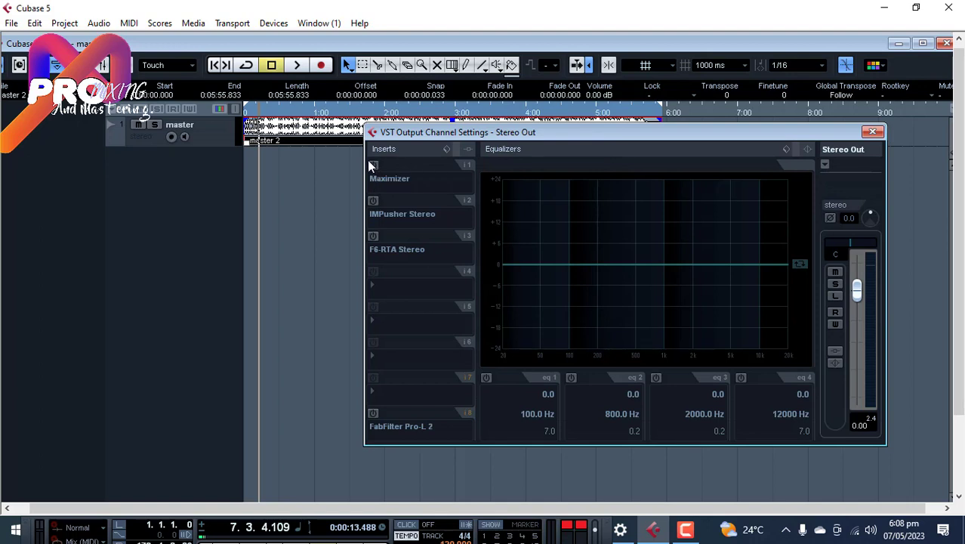
Step: Compare playback with the Maximizer off and on, leave it active, and review its settings after stopping
{"action": "key", "text": "space"}
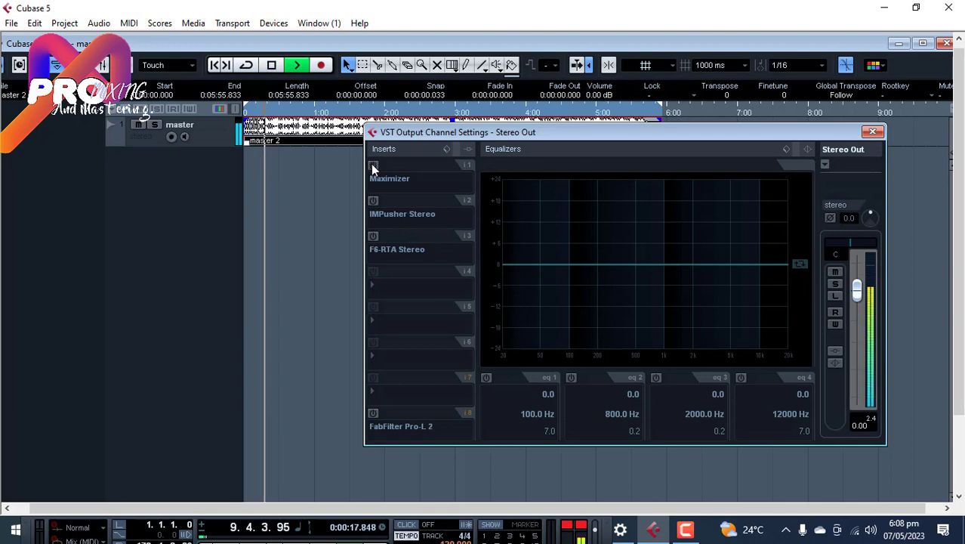
{"action": "left_click", "coordinate": [373, 166]}
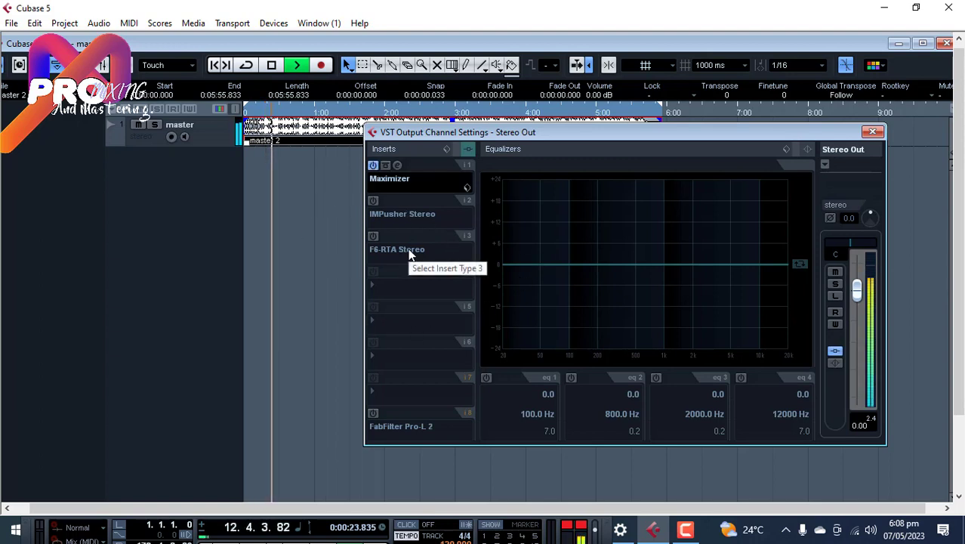
{"action": "left_click", "coordinate": [371, 168]}
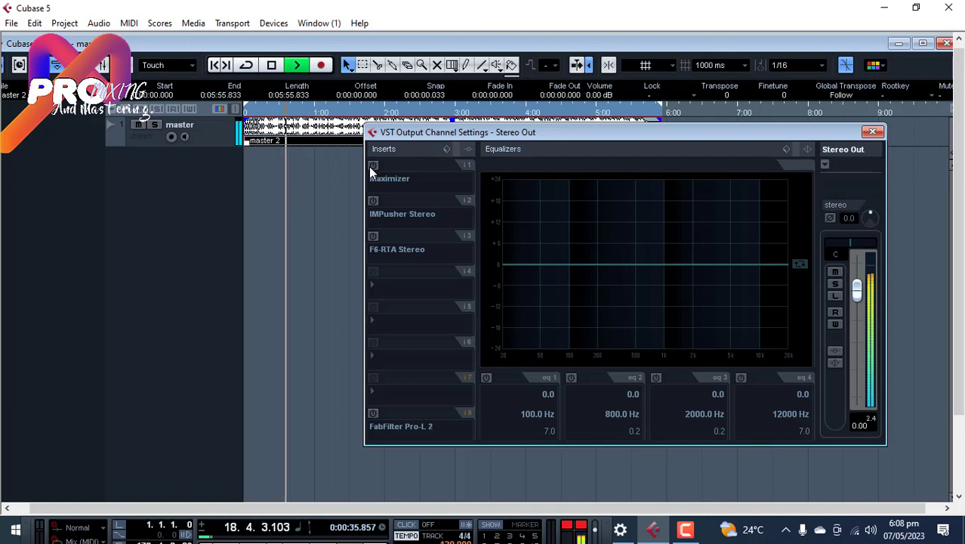
{"action": "left_click", "coordinate": [371, 167]}
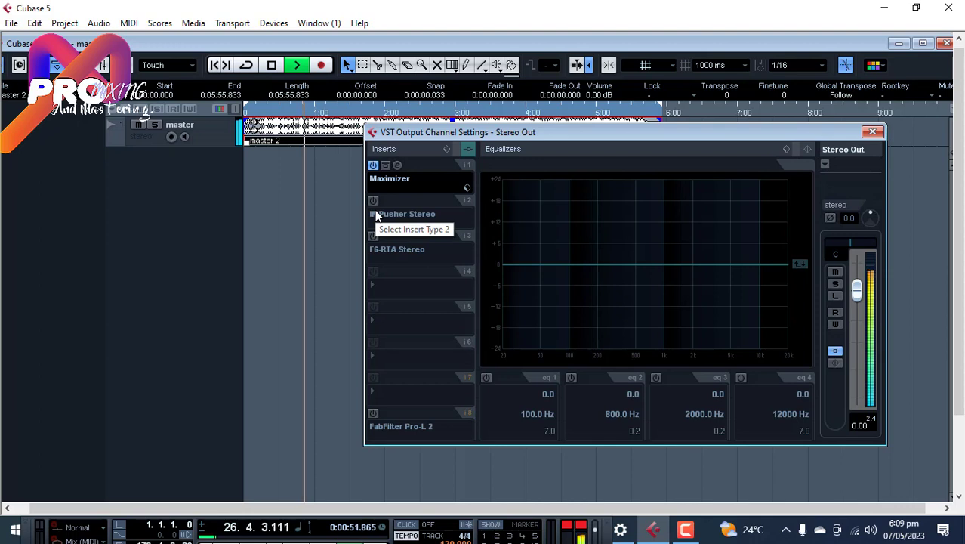
{"action": "key", "text": "space"}
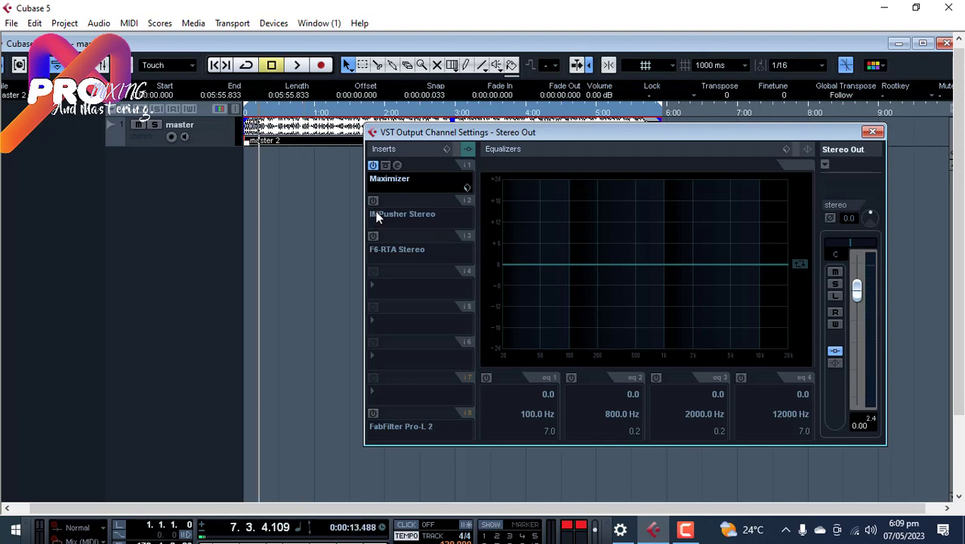
{"action": "left_click", "coordinate": [398, 165]}
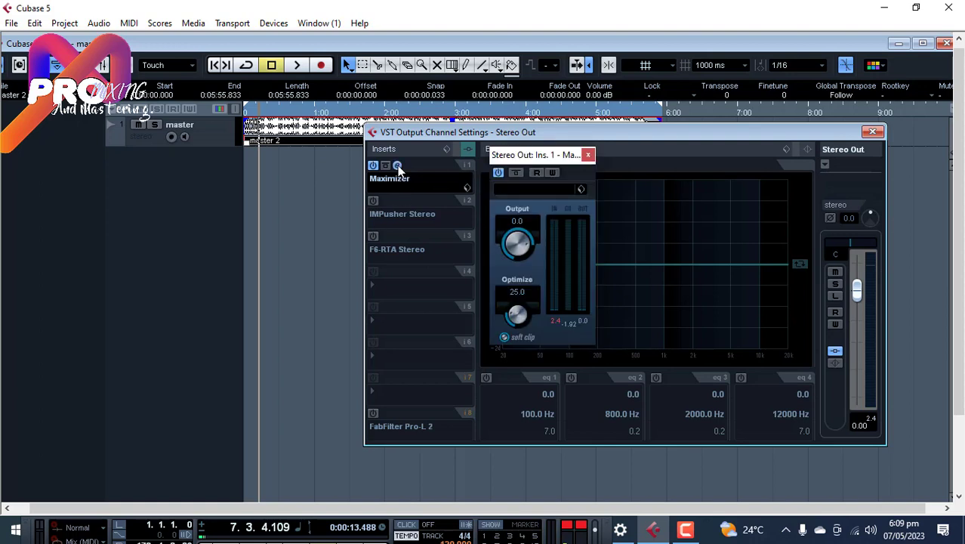
{"action": "left_click", "coordinate": [398, 166]}
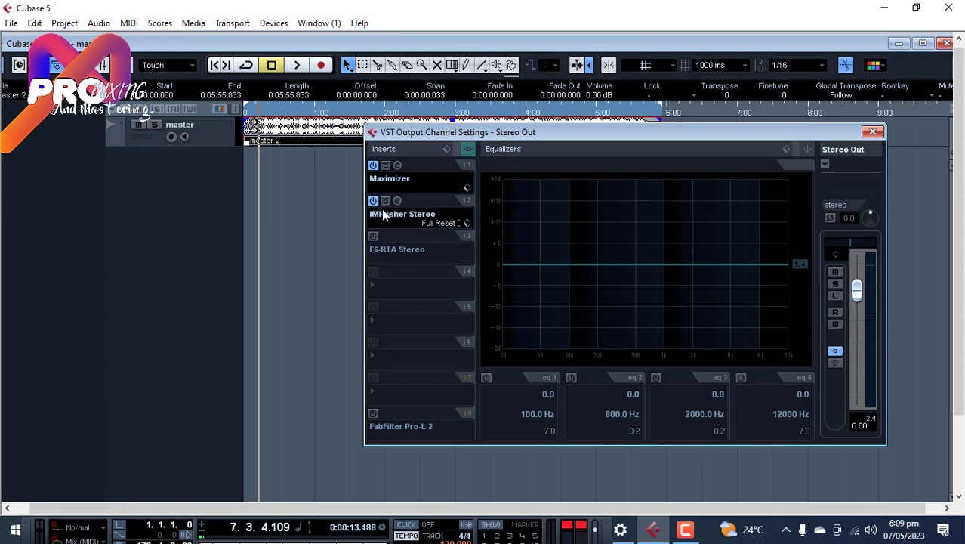
Step: Open the IMPusher Stereo insert on Stereo Out and try its Body switch and Clip/Limit mode, restoring both
{"action": "left_click", "coordinate": [396, 200]}
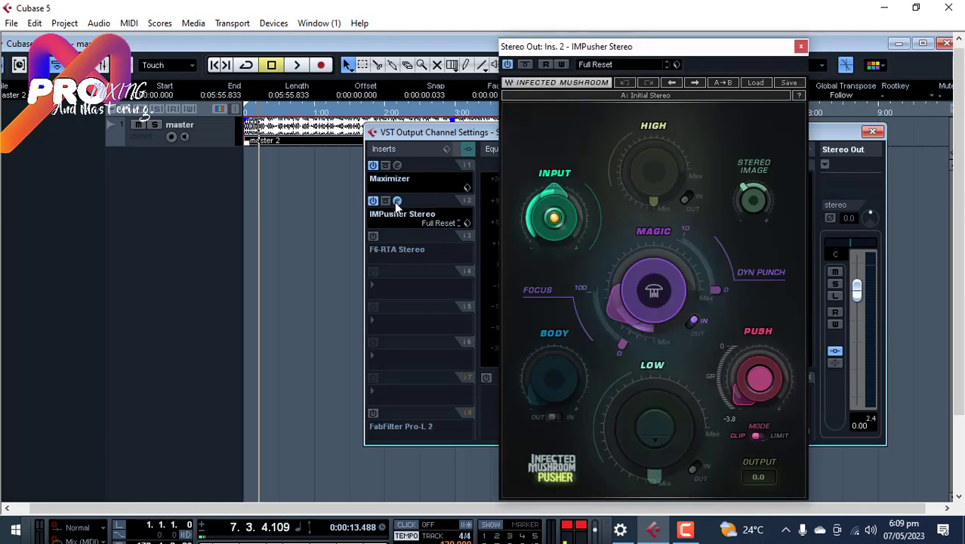
{"action": "left_click_drag", "start_coordinate": [725, 48], "coordinate": [338, 18]}
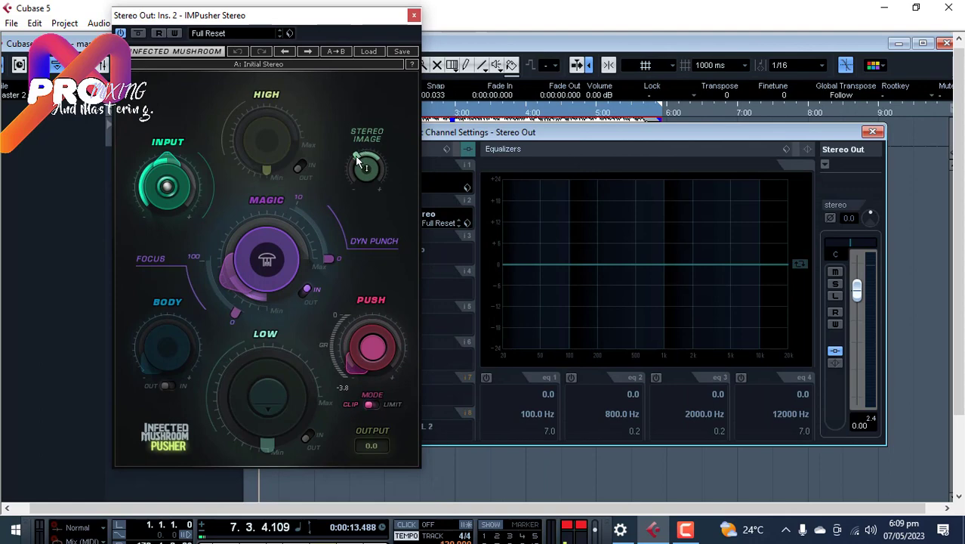
{"action": "mouse_move", "coordinate": [360, 161]}
{"action": "mouse_move", "coordinate": [379, 155]}
{"action": "left_click", "coordinate": [167, 386]}
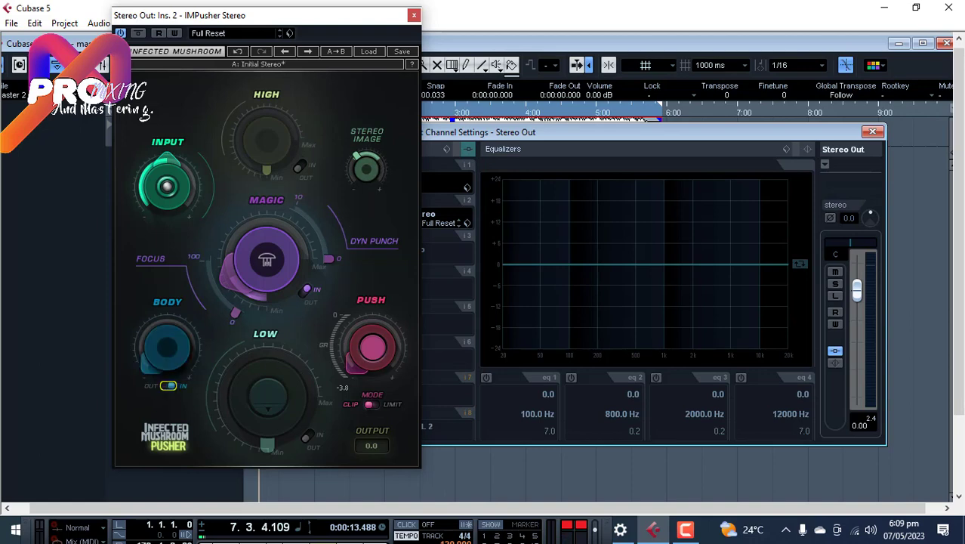
{"action": "left_click", "coordinate": [167, 386]}
{"action": "left_click", "coordinate": [371, 405]}
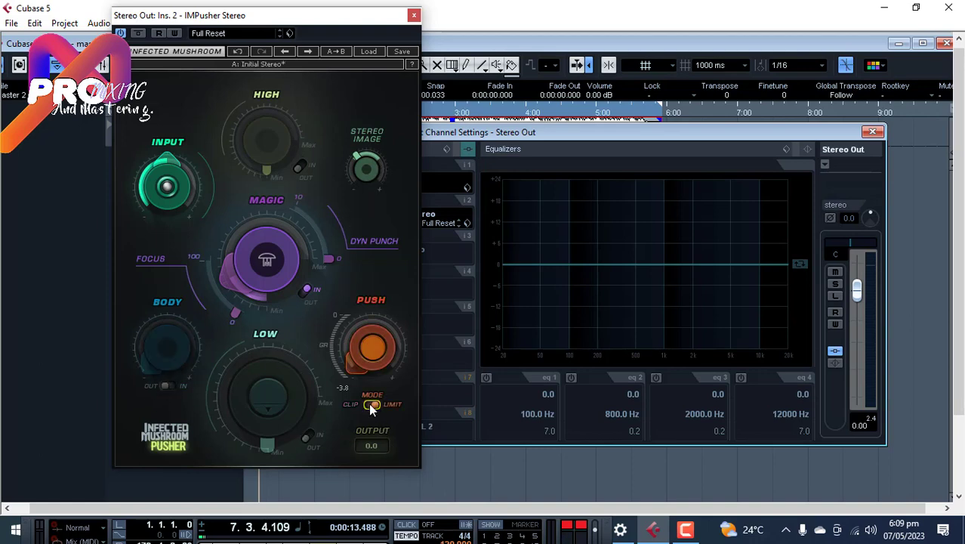
{"action": "left_click", "coordinate": [371, 405]}
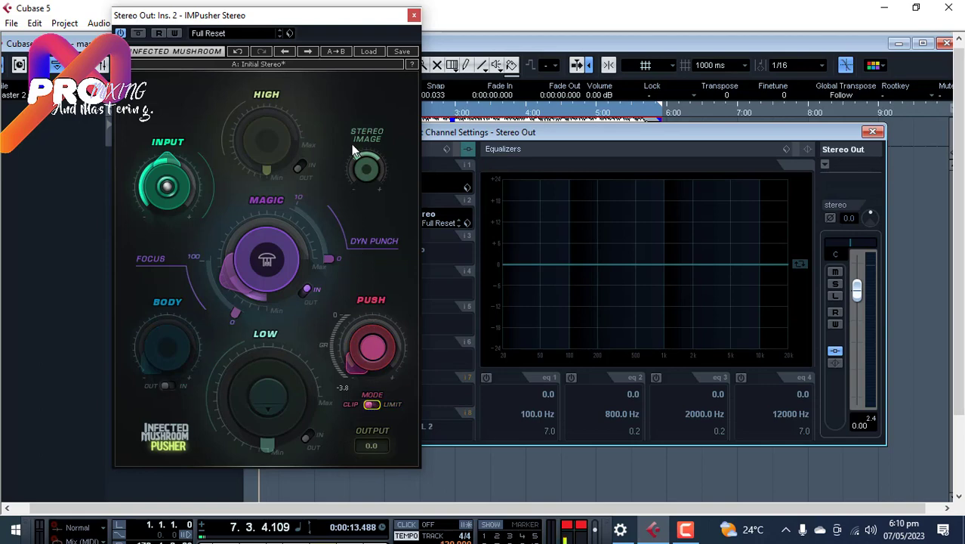
Step: Try IMPusher Stereo's High band switch and inspect its Input, Magic and Stereo Image knobs, leaving the insert closed and deactivated
{"action": "left_click_drag", "start_coordinate": [352, 150], "coordinate": [359, 195]}
{"action": "left_click", "coordinate": [298, 167]}
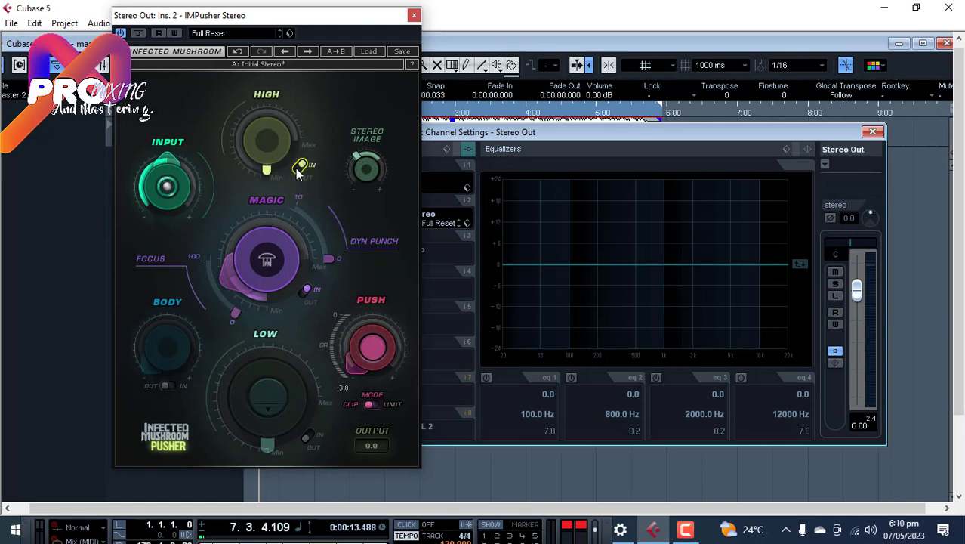
{"action": "left_click", "coordinate": [298, 167]}
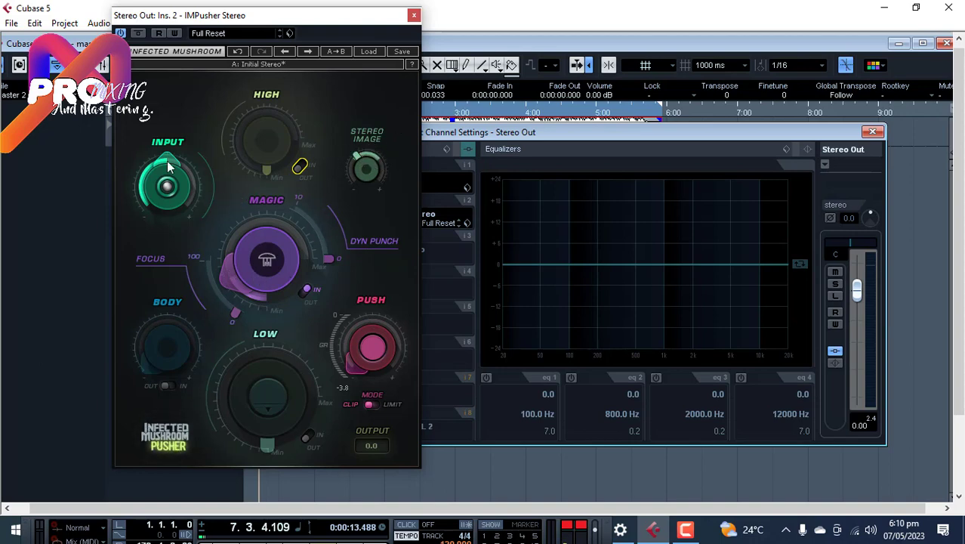
{"action": "mouse_move", "coordinate": [170, 175]}
{"action": "mouse_move", "coordinate": [252, 285]}
{"action": "mouse_move", "coordinate": [366, 172]}
{"action": "left_click", "coordinate": [414, 15]}
{"action": "left_click", "coordinate": [373, 201]}
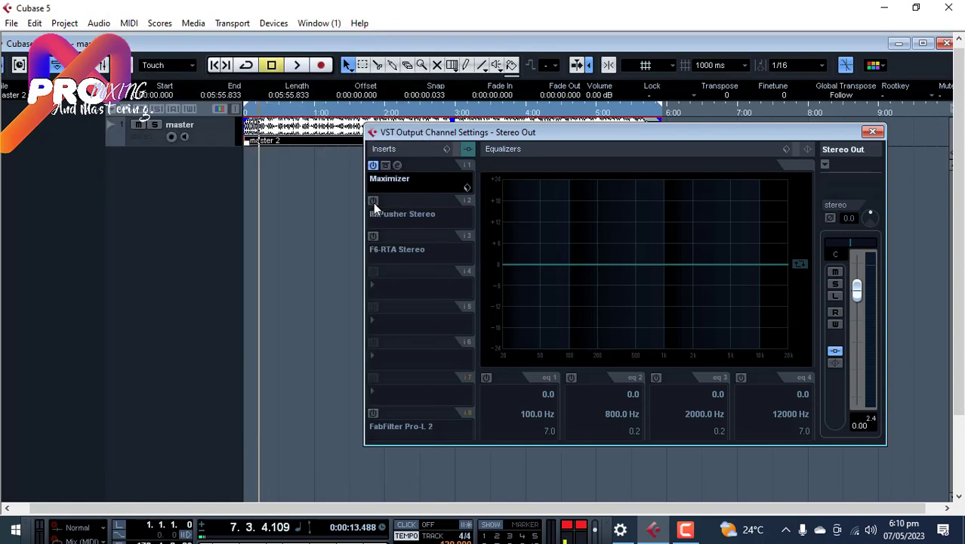
{"action": "left_click", "coordinate": [373, 201]}
{"action": "left_click", "coordinate": [373, 202]}
Step: Start playback and reopen the Stereo Out channel settings from the mixer, leaving the mixer closed
{"action": "left_click", "coordinate": [305, 107]}
{"action": "key", "text": "space"}
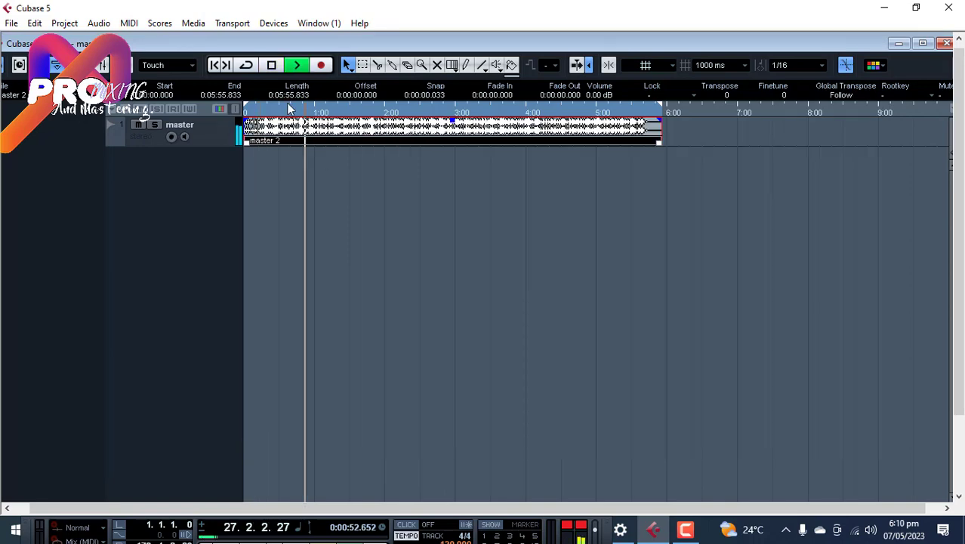
{"action": "key", "text": "F3"}
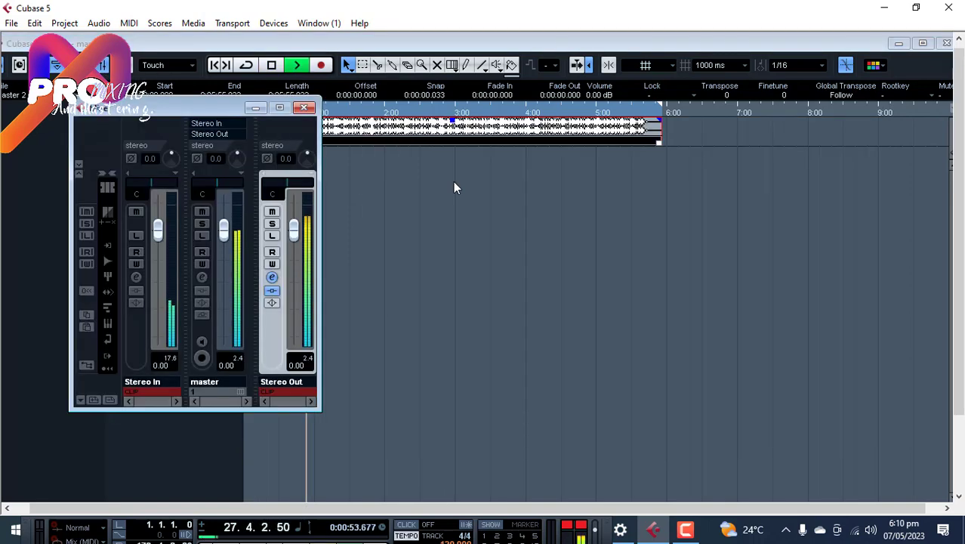
{"action": "left_click", "coordinate": [273, 277]}
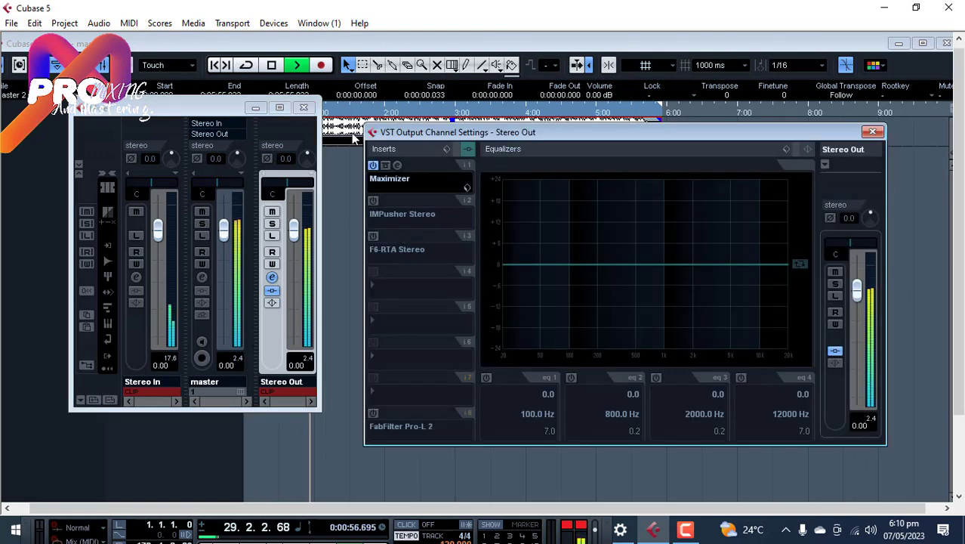
{"action": "left_click", "coordinate": [304, 107]}
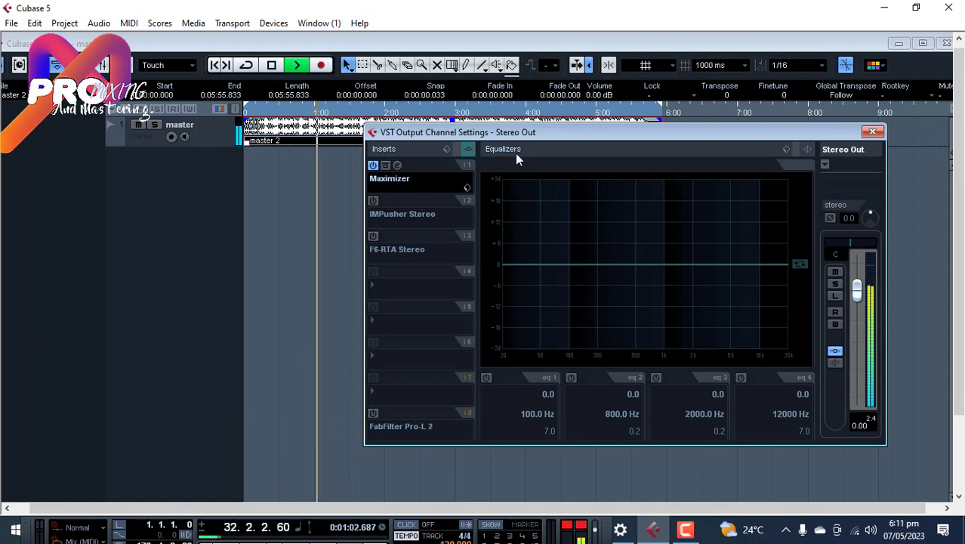
Step: Listen to the track with the IMPusher Stereo insert active, and restart playback with it deactivated for comparison
{"action": "left_click", "coordinate": [373, 201]}
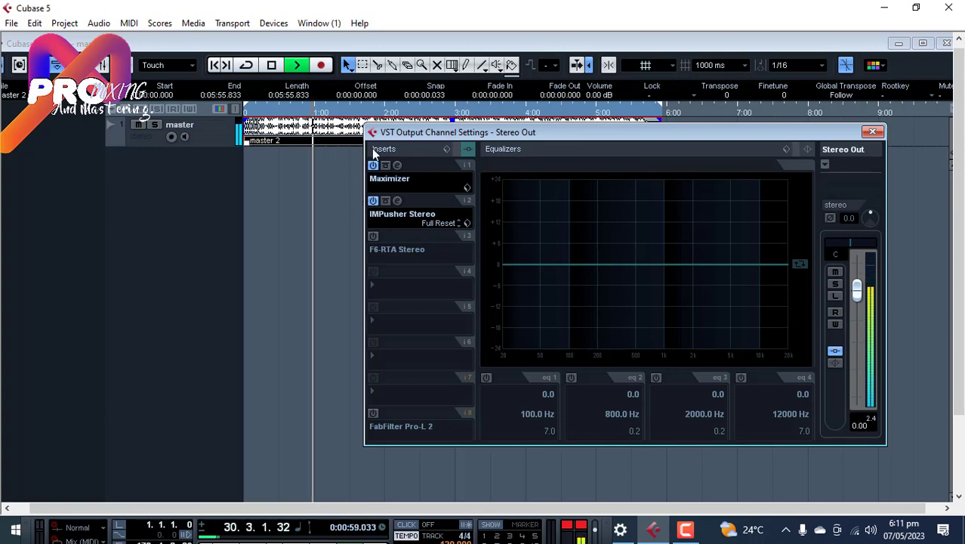
{"action": "left_click_drag", "start_coordinate": [465, 133], "coordinate": [421, 172]}
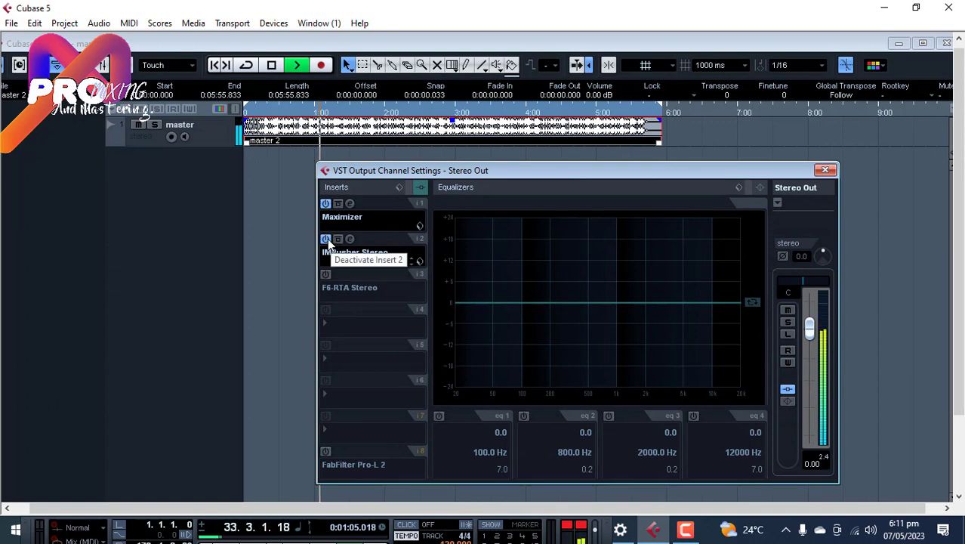
{"action": "key", "text": "space"}
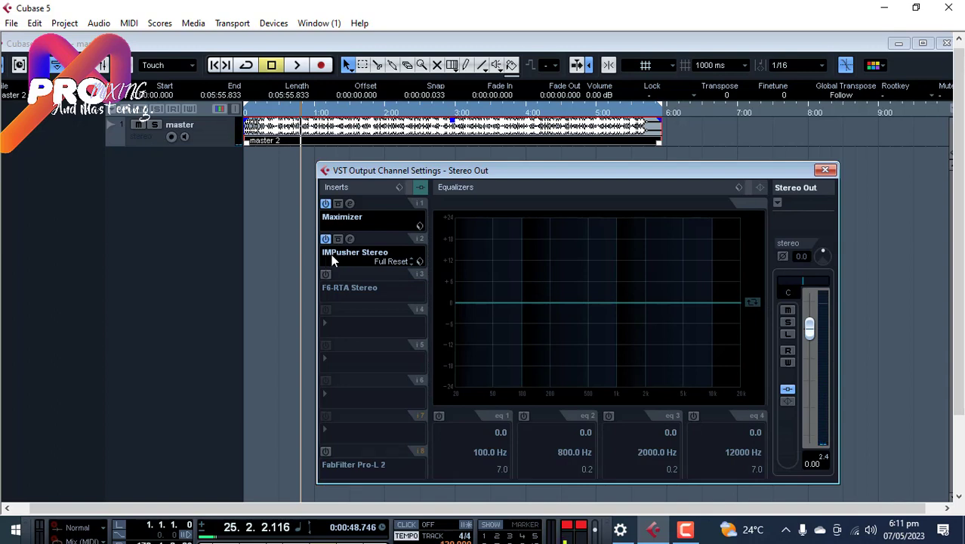
{"action": "left_click", "coordinate": [325, 239]}
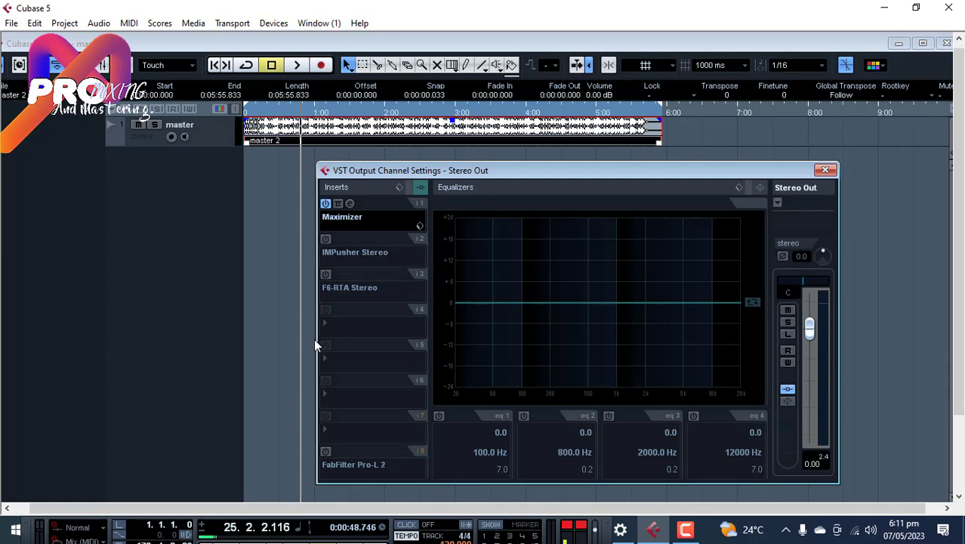
{"action": "key", "text": "space"}
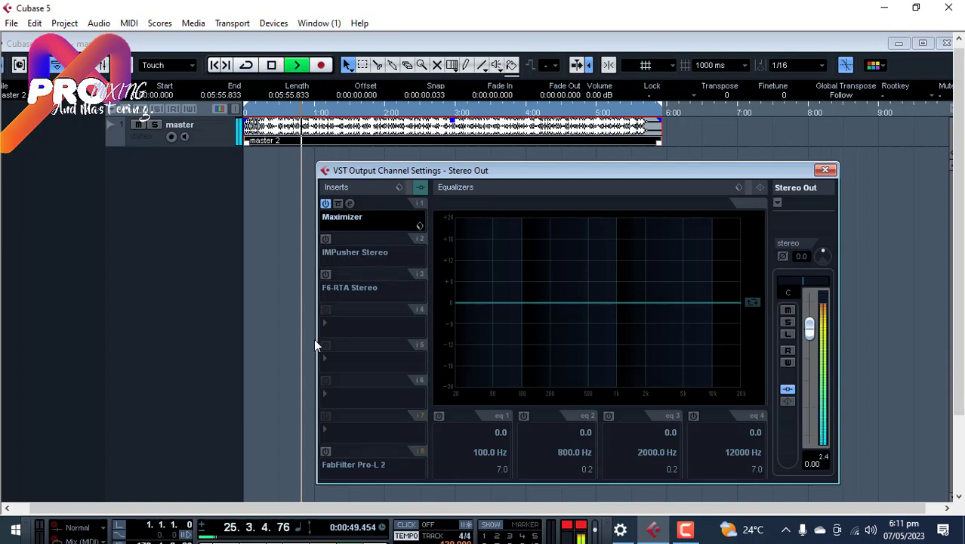
Step: Reactivate IMPusher Stereo and listen with its editor and the Maximizer editor arranged around the Stereo Out channel settings, leaving playback stopped
{"action": "left_click", "coordinate": [325, 239]}
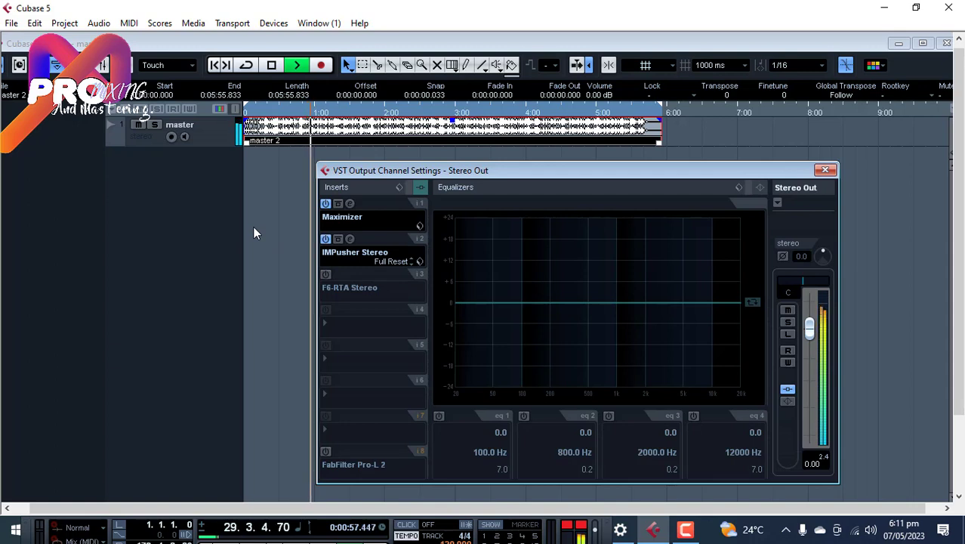
{"action": "left_click", "coordinate": [350, 203]}
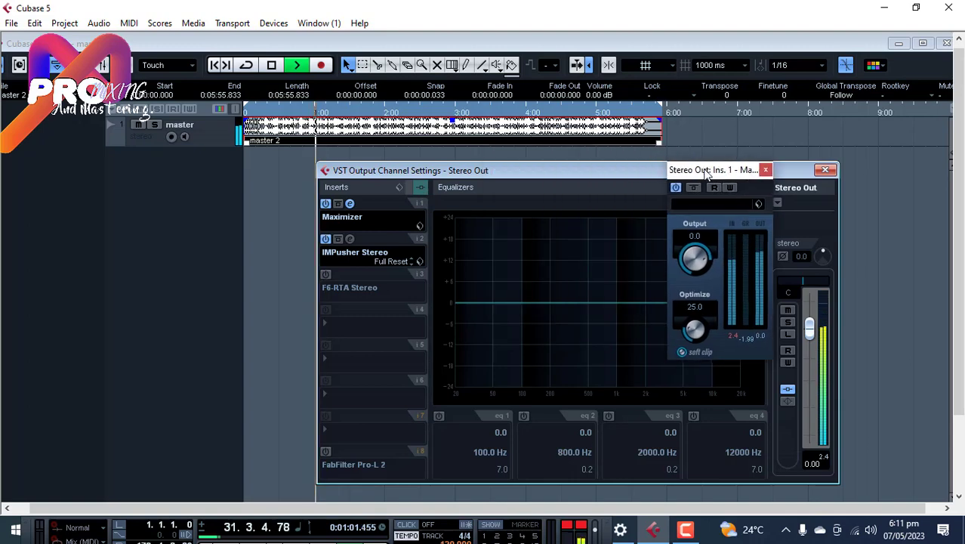
{"action": "left_click_drag", "start_coordinate": [530, 155], "coordinate": [851, 111]}
{"action": "left_click", "coordinate": [351, 239]}
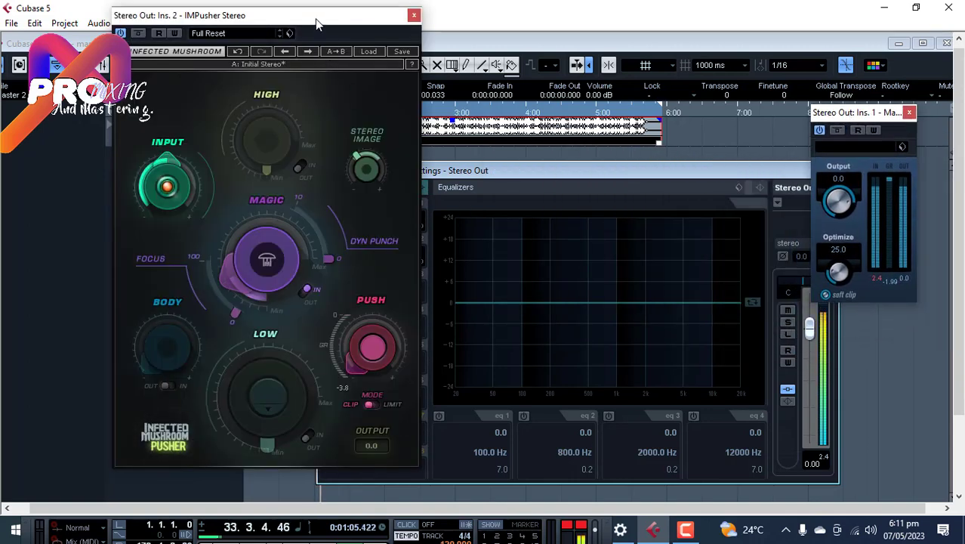
{"action": "left_click_drag", "start_coordinate": [319, 23], "coordinate": [734, 99]}
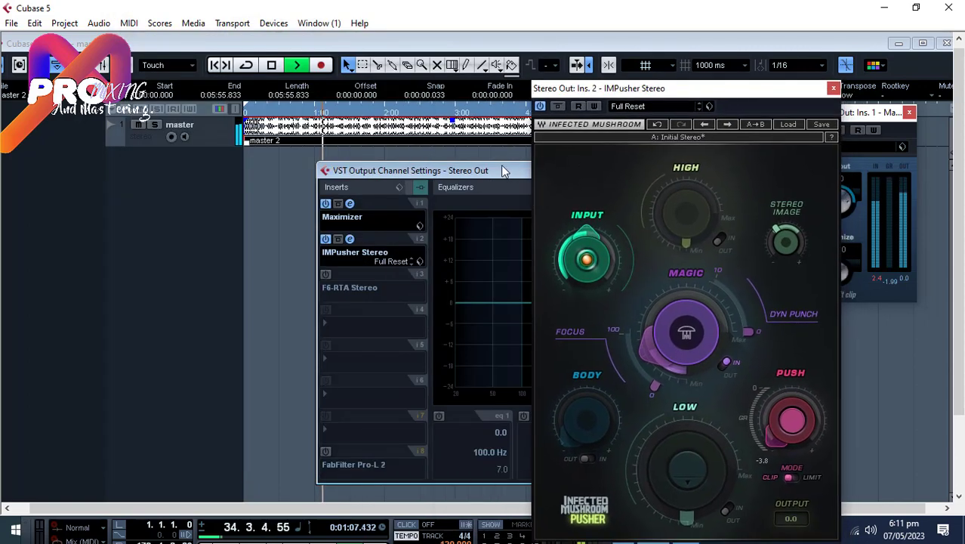
{"action": "left_click_drag", "start_coordinate": [501, 172], "coordinate": [386, 173]}
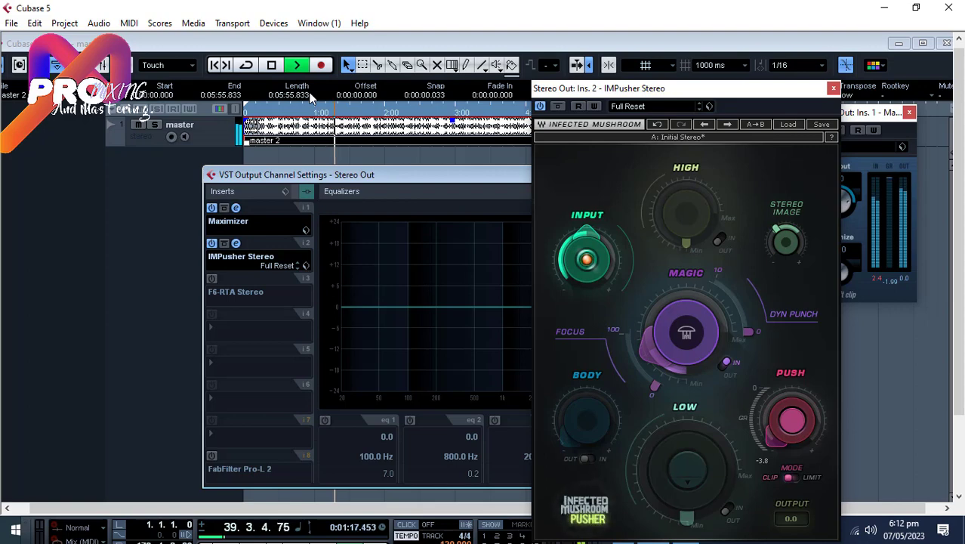
{"action": "key", "text": "space"}
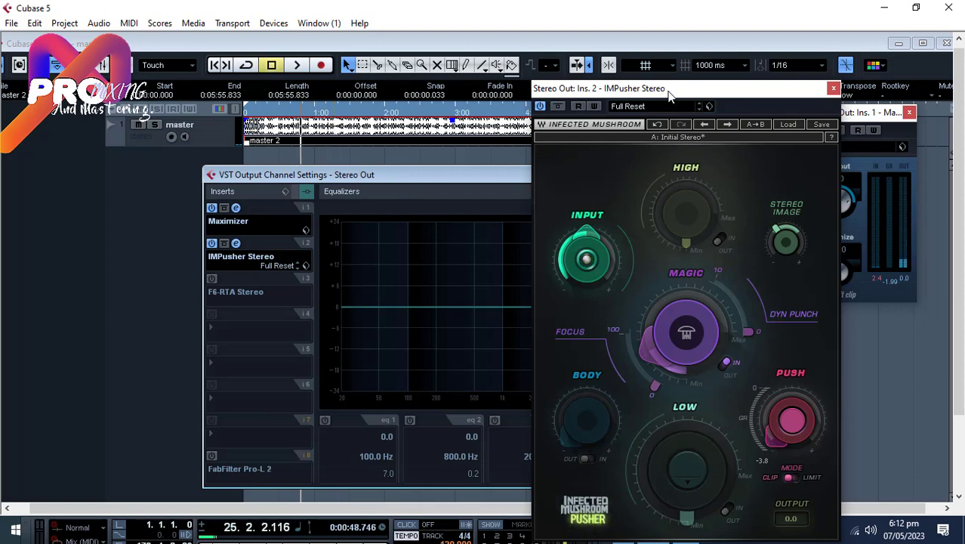
Step: Browse the Spatial plug-ins for insert slot 4 to point out StereoEnhancer without loading it, keeping the IMPusher Stereo editor clear of the inserts
{"action": "left_click_drag", "start_coordinate": [673, 93], "coordinate": [511, 92]}
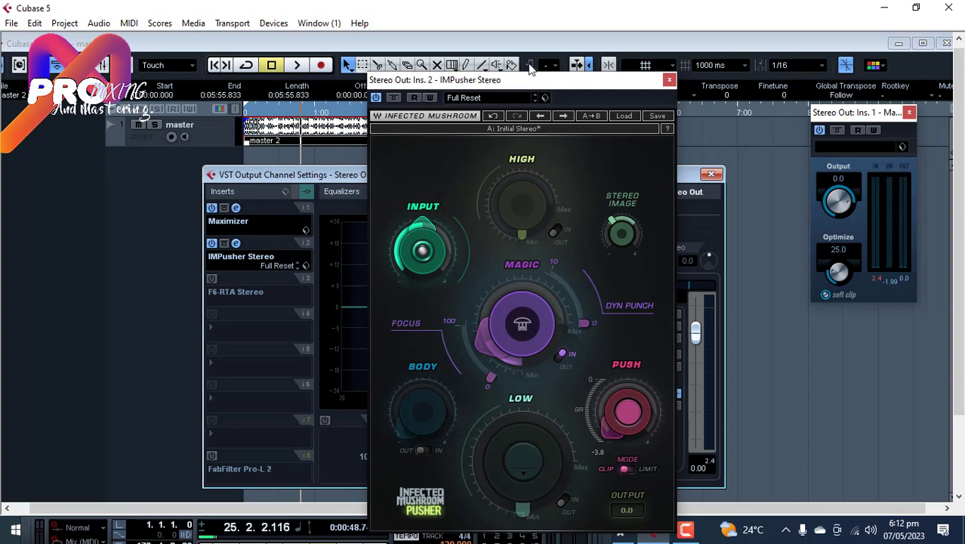
{"action": "left_click_drag", "start_coordinate": [499, 83], "coordinate": [541, 80]}
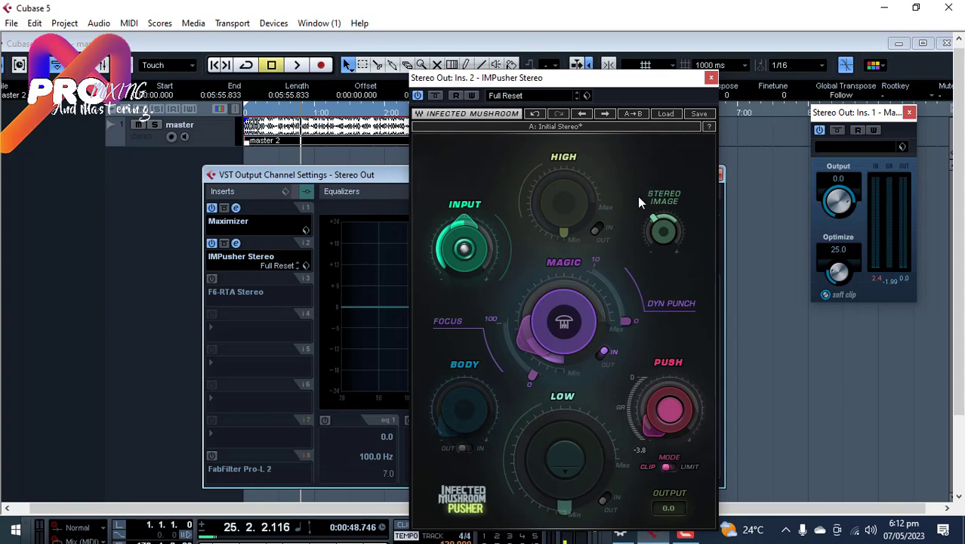
{"action": "left_click", "coordinate": [221, 328]}
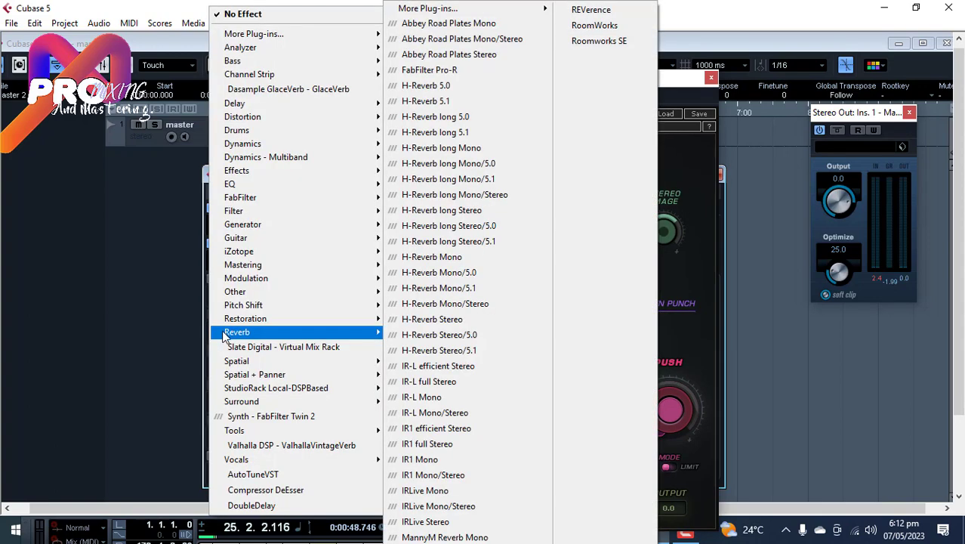
{"action": "mouse_move", "coordinate": [302, 363]}
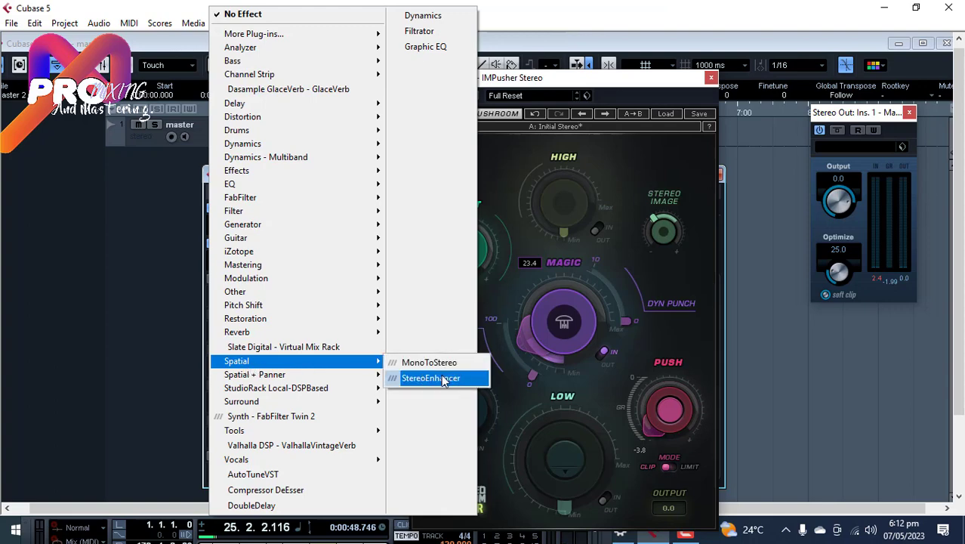
{"action": "left_click", "coordinate": [614, 88]}
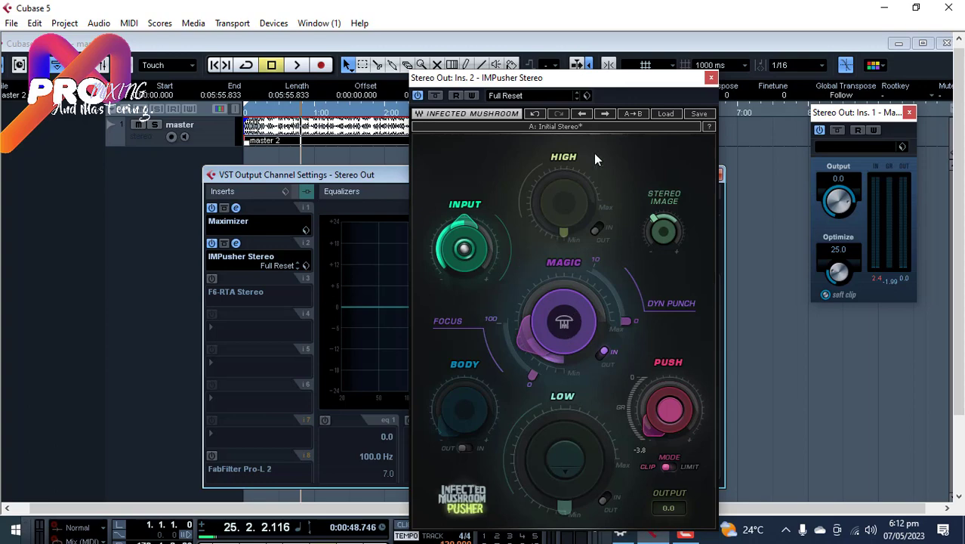
{"action": "left_click_drag", "start_coordinate": [583, 81], "coordinate": [671, 82]}
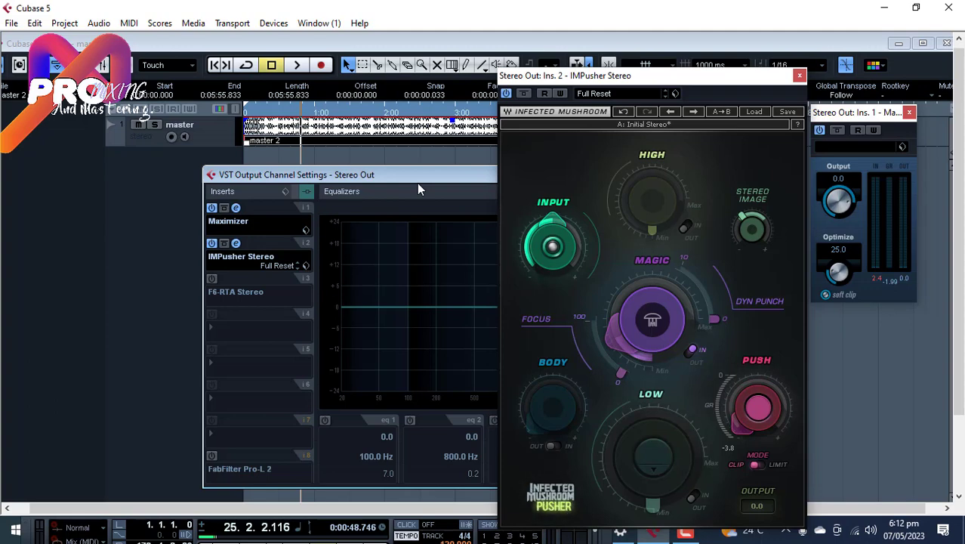
{"action": "left_click_drag", "start_coordinate": [714, 76], "coordinate": [704, 65]}
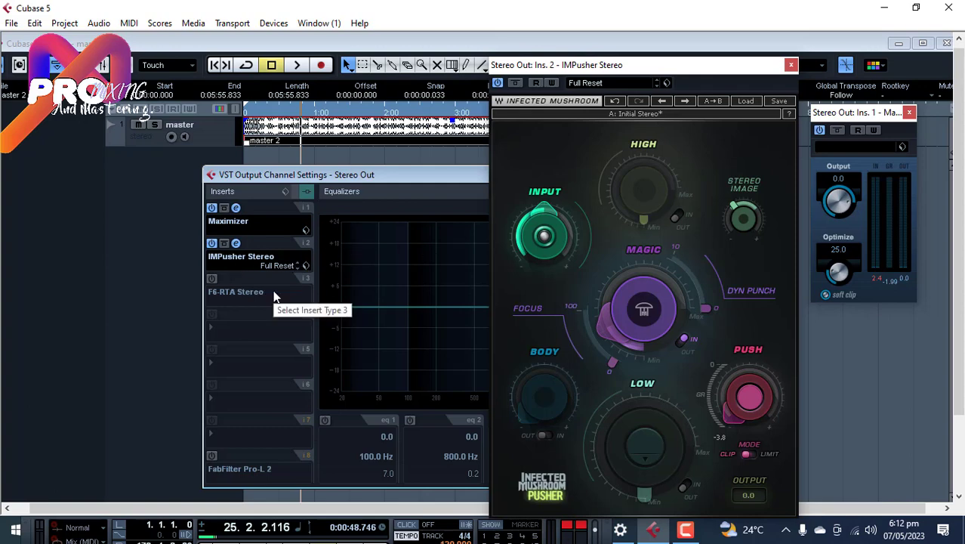
Step: Activate the F6-RTA Stereo insert in slot 3 and open its editor beside the insert list
{"action": "left_click", "coordinate": [211, 278]}
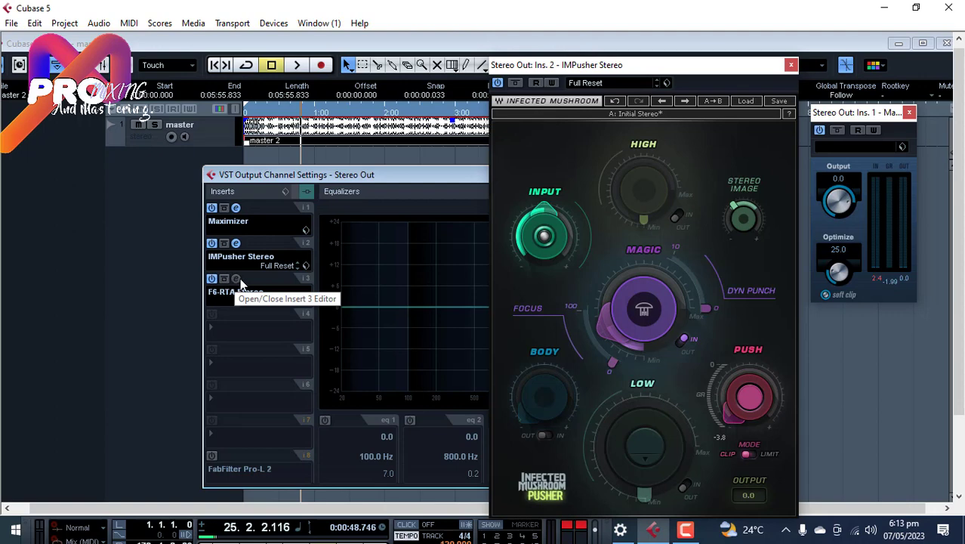
{"action": "left_click", "coordinate": [236, 278]}
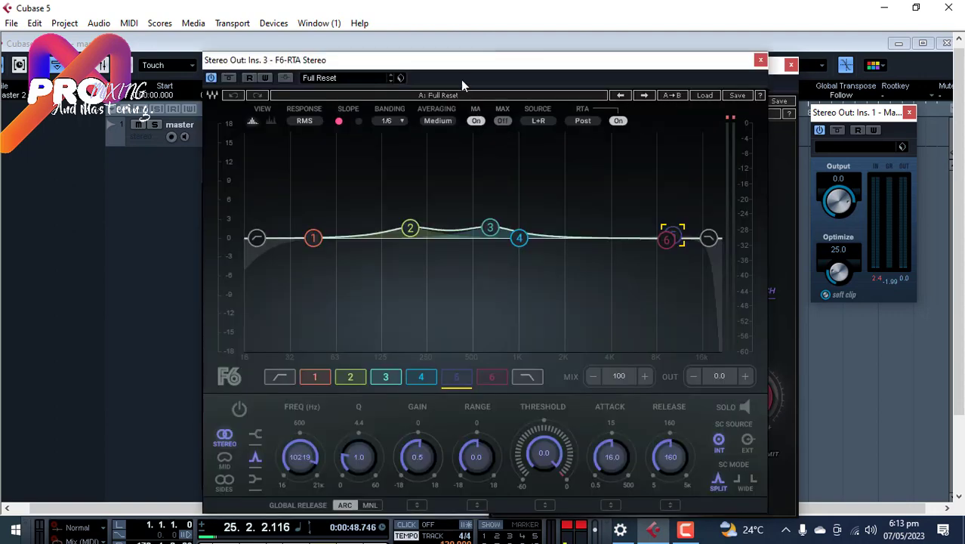
{"action": "left_click_drag", "start_coordinate": [453, 66], "coordinate": [535, 51]}
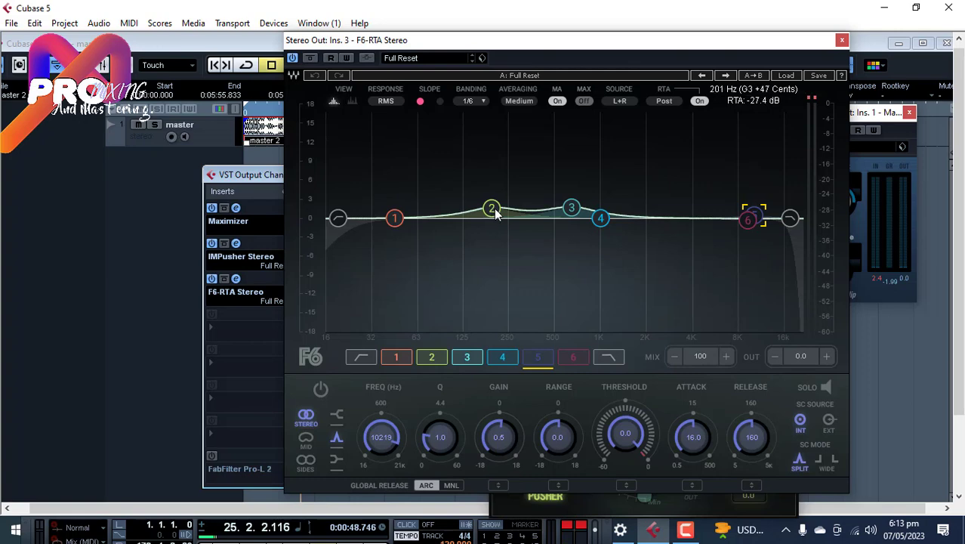
Step: Switch the Body band in on IMPusher Stereo, leaving its editor closed
{"action": "left_click", "coordinate": [236, 243]}
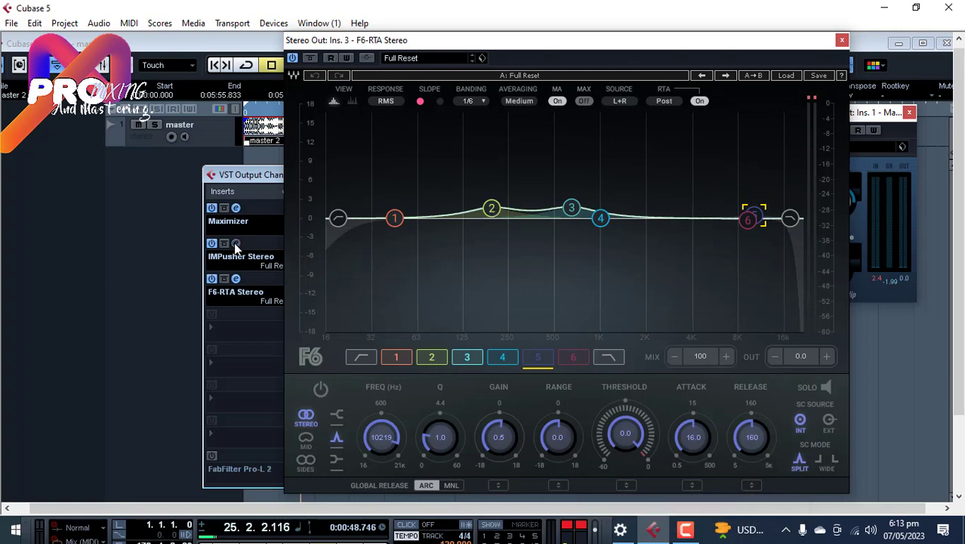
{"action": "left_click_drag", "start_coordinate": [653, 74], "coordinate": [177, 42]}
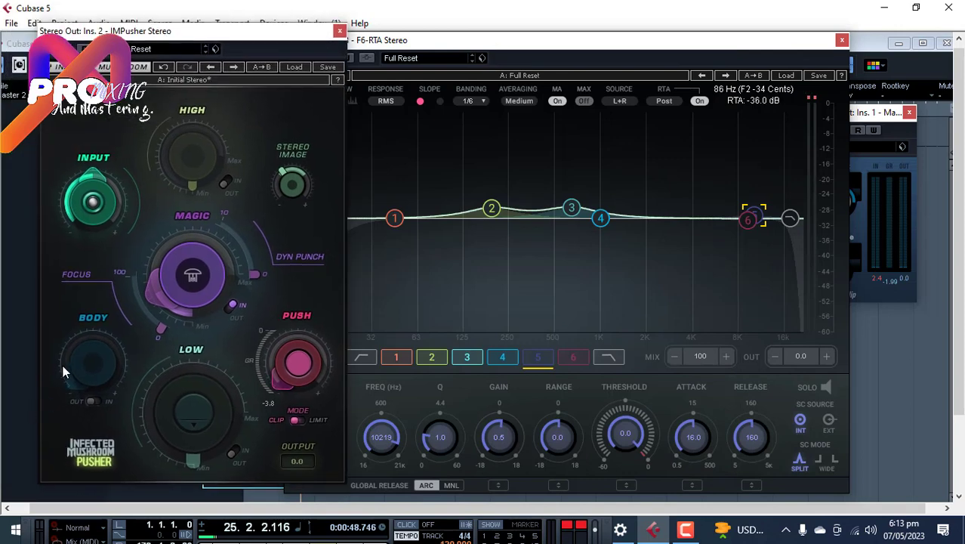
{"action": "left_click", "coordinate": [90, 400]}
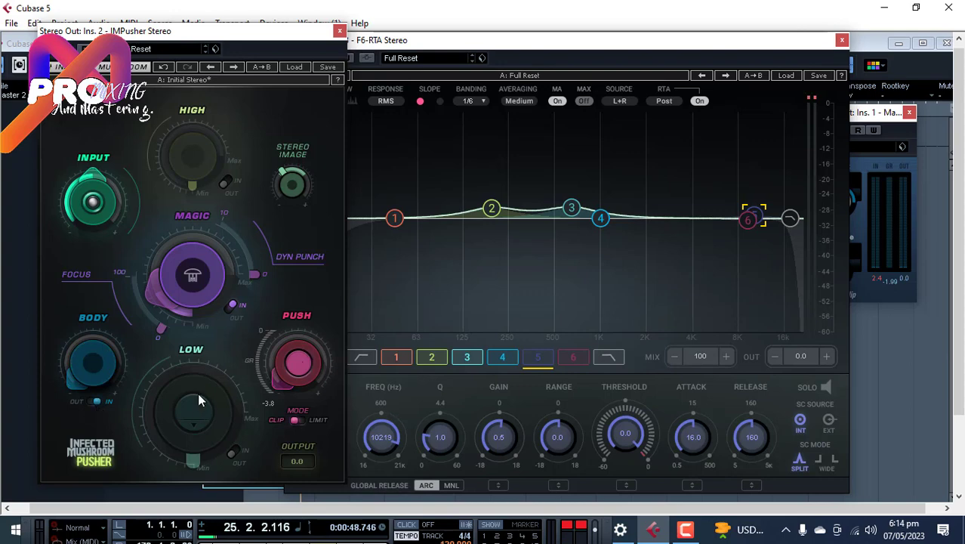
{"action": "left_click", "coordinate": [340, 30]}
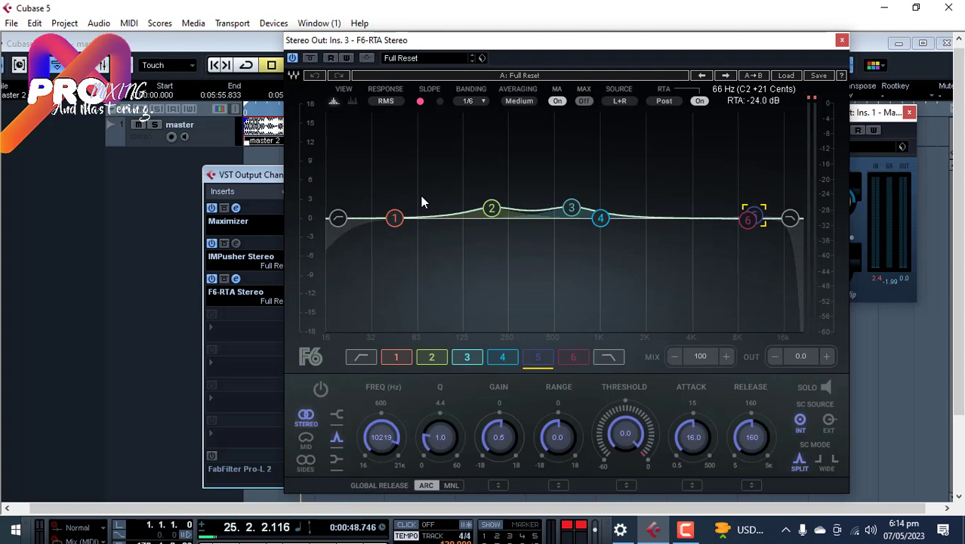
Step: Solo band 2 at 194 Hz in F6-RTA Stereo to audition its frequency range, leaving the solo off
{"action": "left_click", "coordinate": [491, 210]}
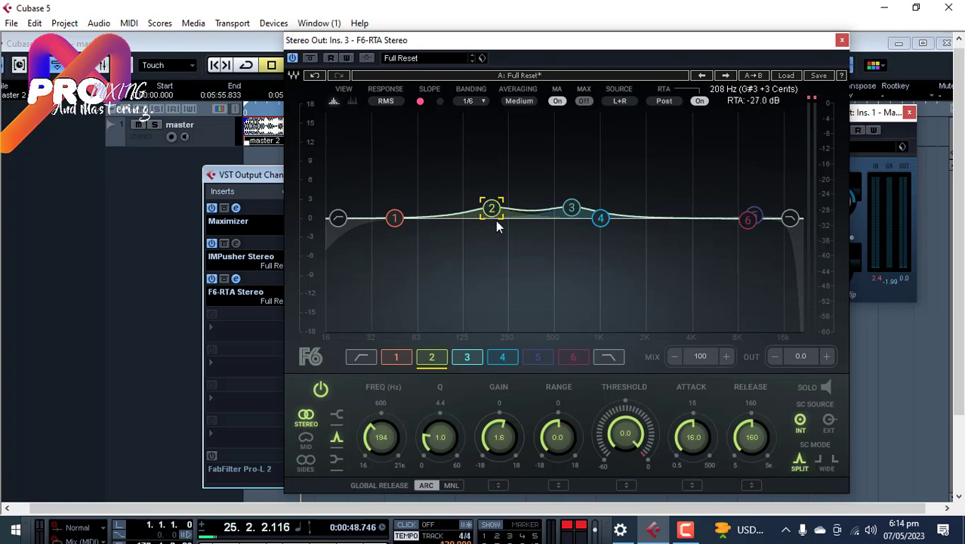
{"action": "left_click", "coordinate": [826, 387]}
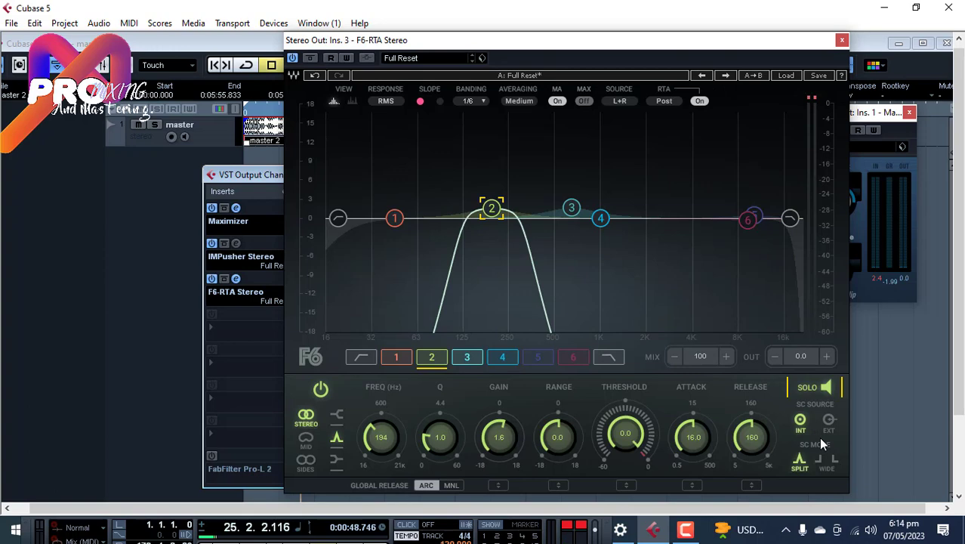
{"action": "key", "text": "space"}
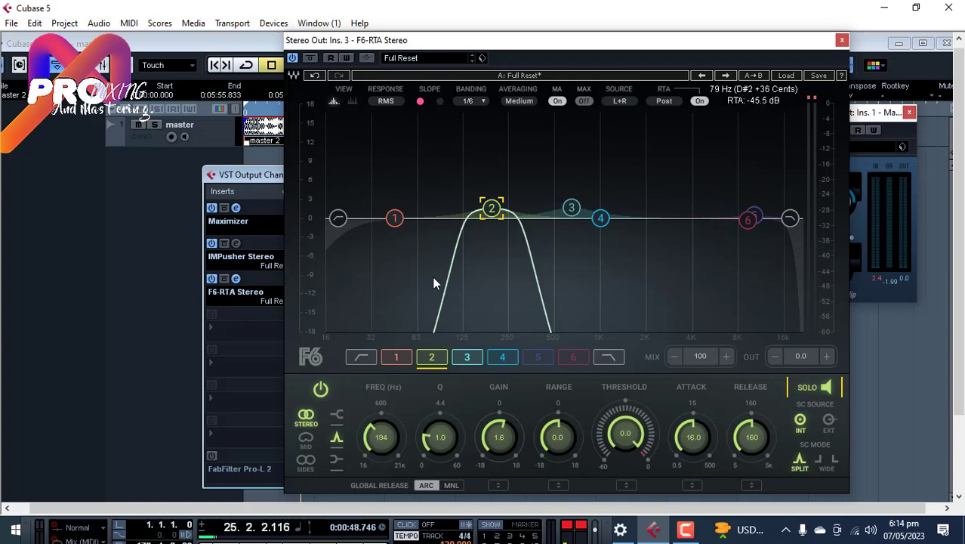
{"action": "left_click", "coordinate": [825, 386]}
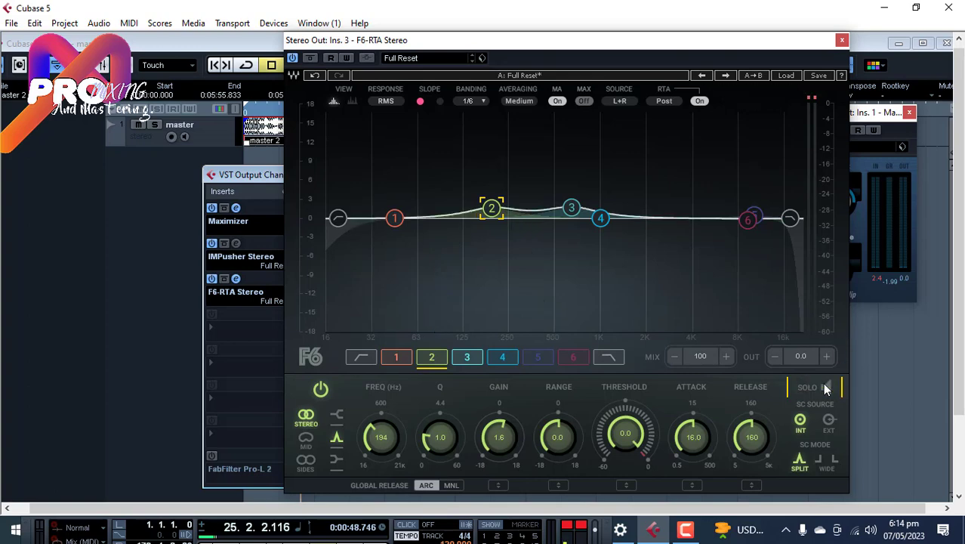
Step: Audition band 3 at 647 Hz soloed in F6-RTA Stereo during playback, leaving playback stopped and the solo off
{"action": "left_click", "coordinate": [571, 210]}
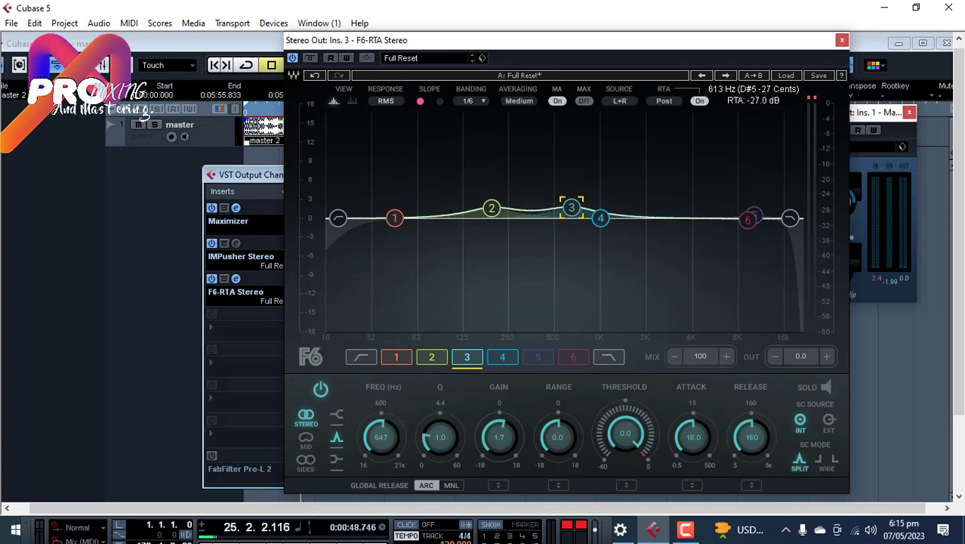
{"action": "left_click", "coordinate": [825, 387]}
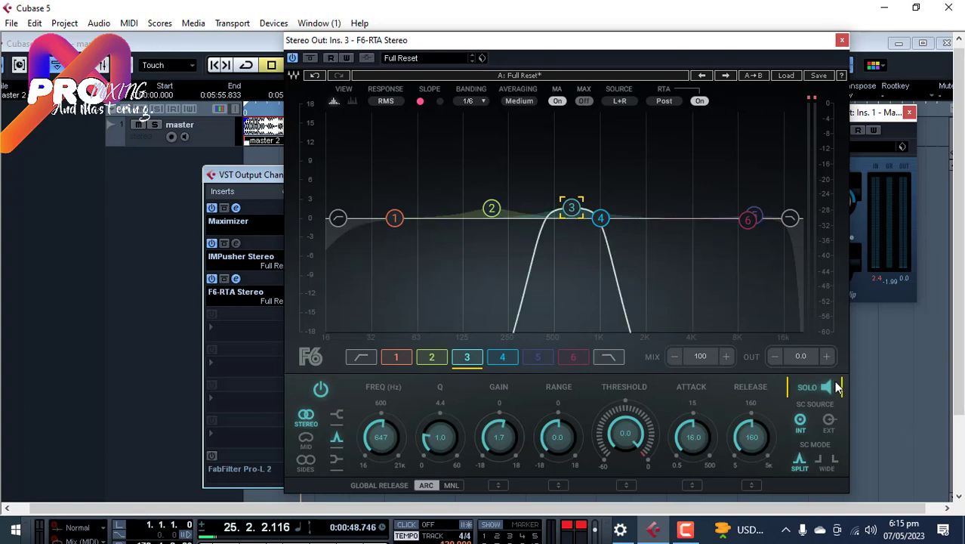
{"action": "key", "text": "space"}
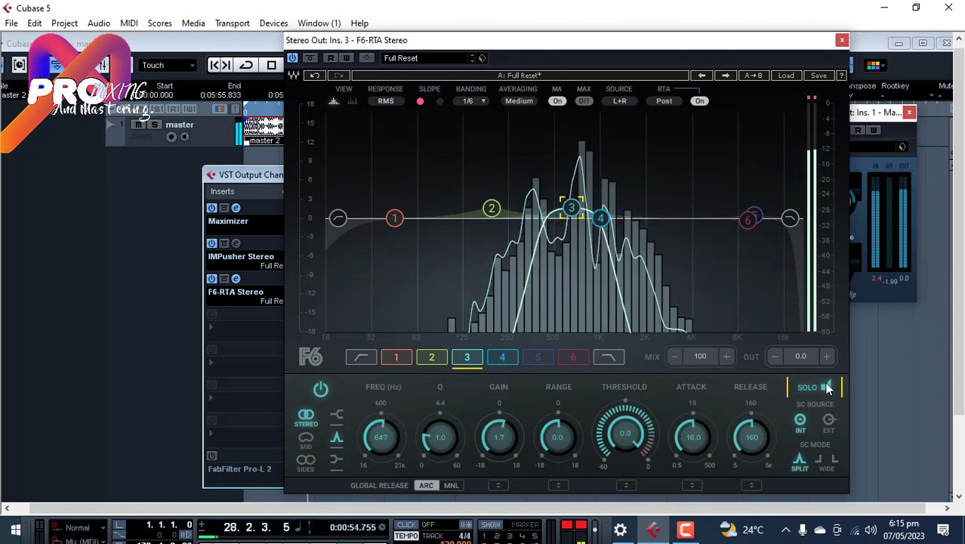
{"action": "key", "text": "space"}
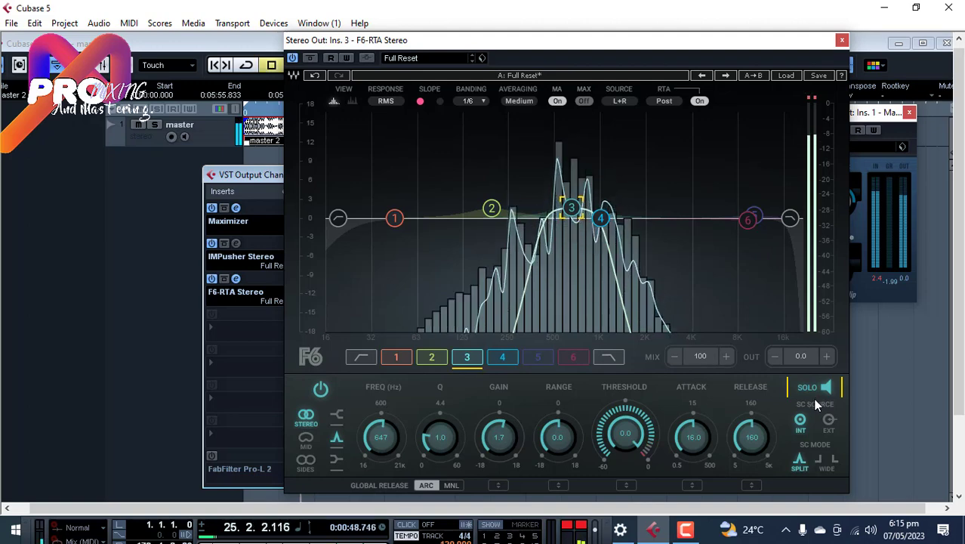
{"action": "left_click", "coordinate": [824, 388]}
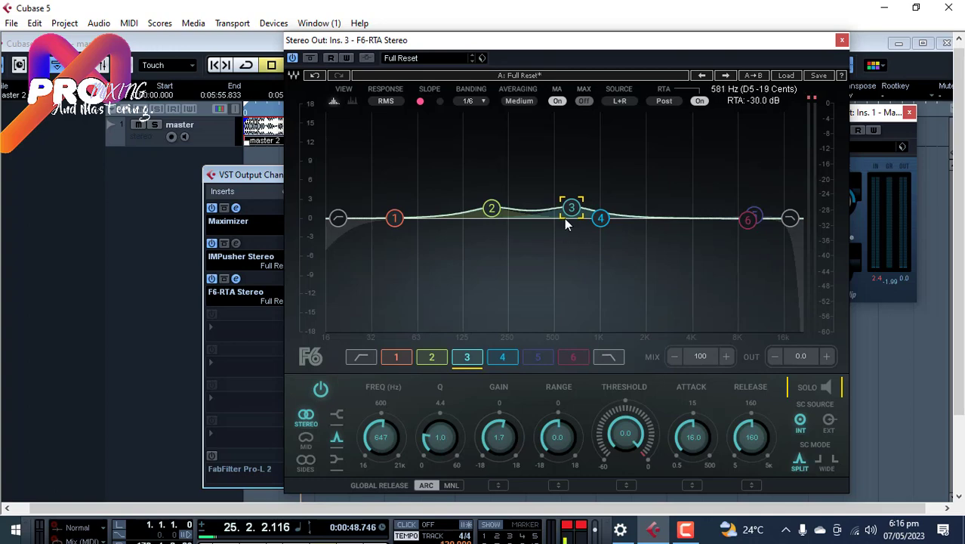
Step: Audition band 4 at 1000 Hz soloed in F6-RTA Stereo, leaving playback stopped
{"action": "left_click", "coordinate": [600, 218]}
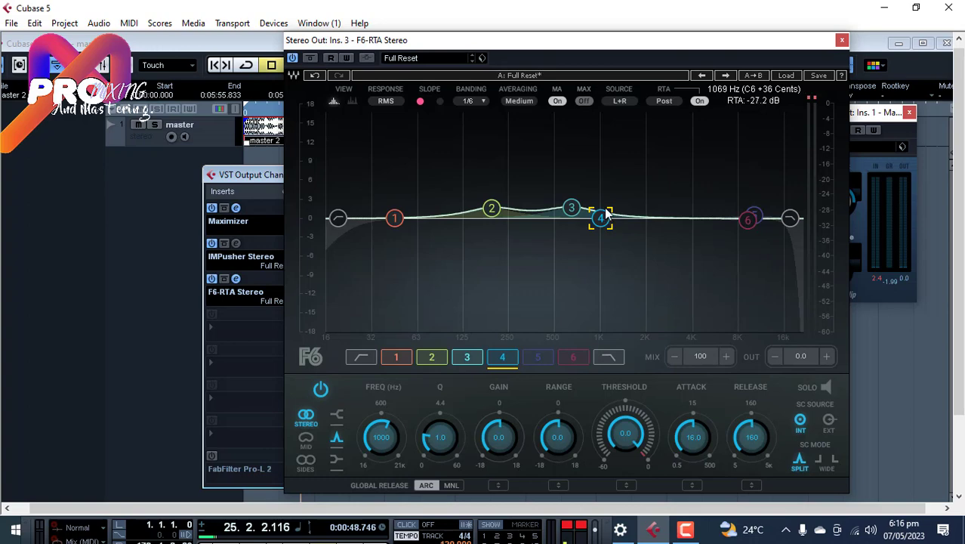
{"action": "left_click", "coordinate": [826, 387]}
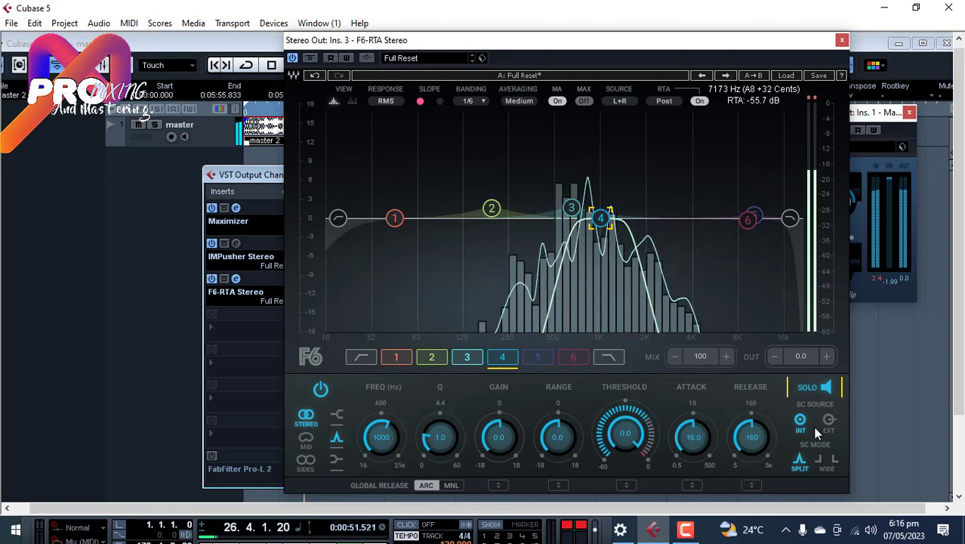
{"action": "key", "text": "space"}
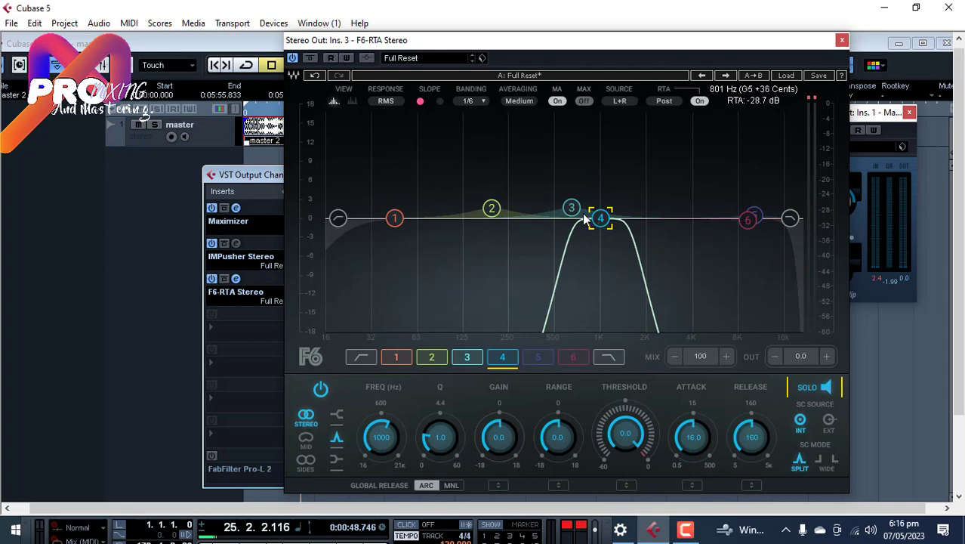
Step: Review the settings of bands 3 and 6 in F6-RTA Stereo with solo off, leaving the editor closed
{"action": "left_click", "coordinate": [572, 208]}
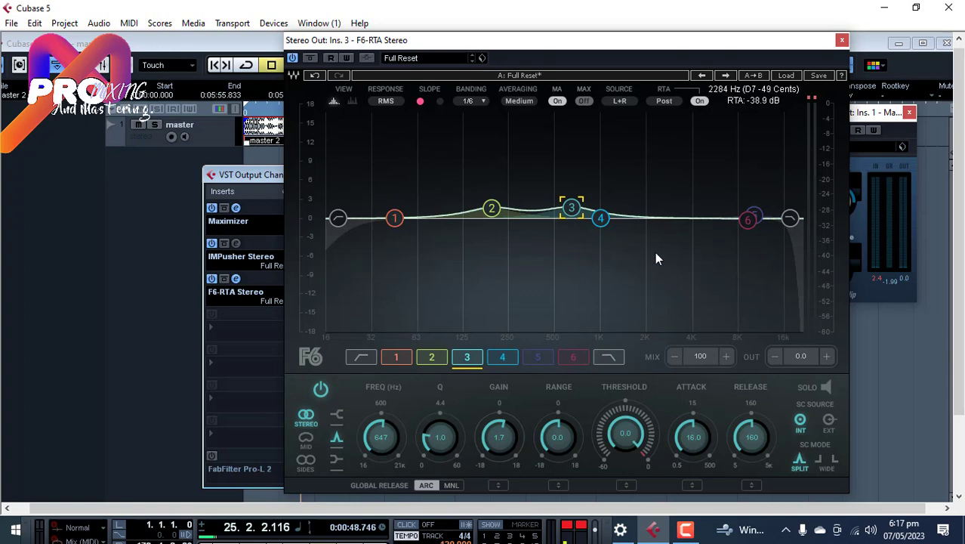
{"action": "left_click", "coordinate": [748, 219]}
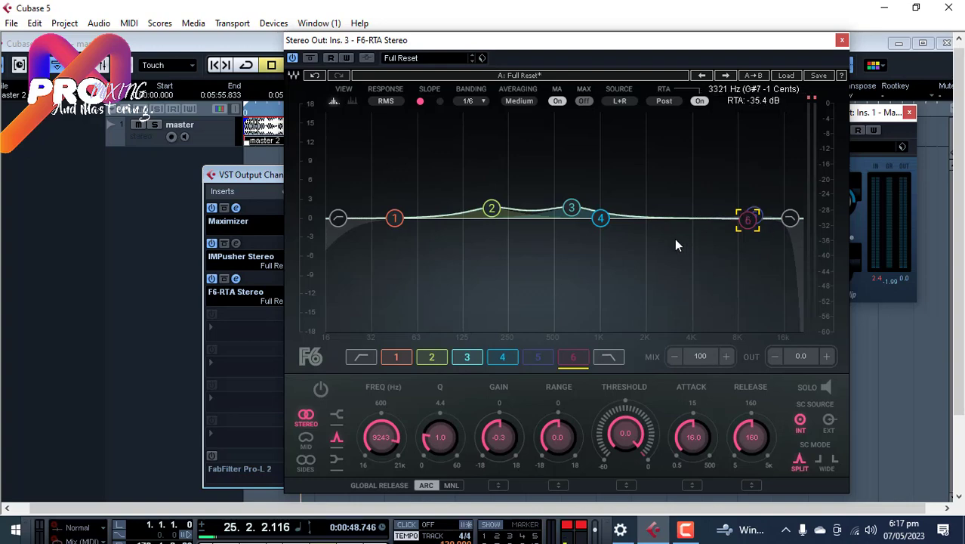
{"action": "left_click", "coordinate": [841, 40]}
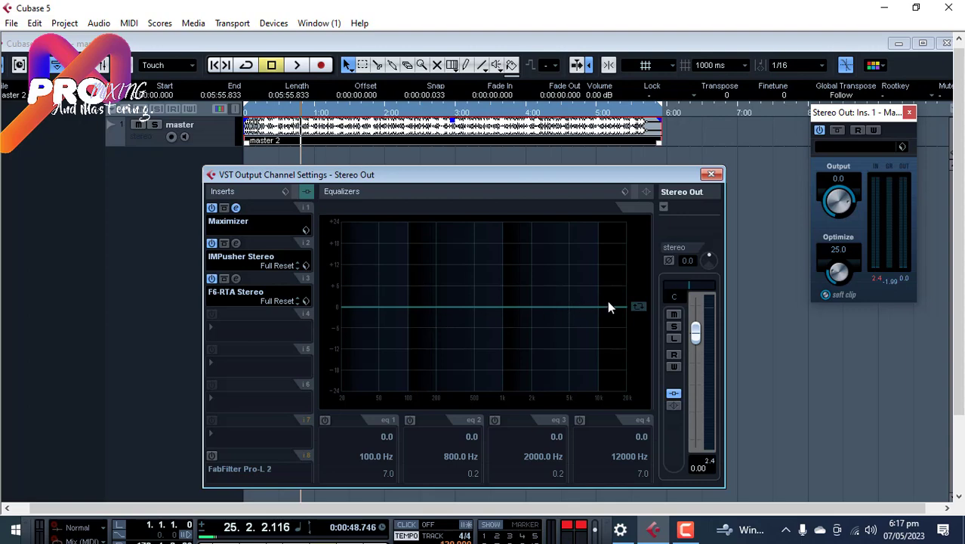
Step: Try a 6.2 dB boost at 13497 Hz on channel equalizer band 4, switch the band off, and view the F6-RTA Stereo curve
{"action": "left_click_drag", "start_coordinate": [610, 306], "coordinate": [610, 284]}
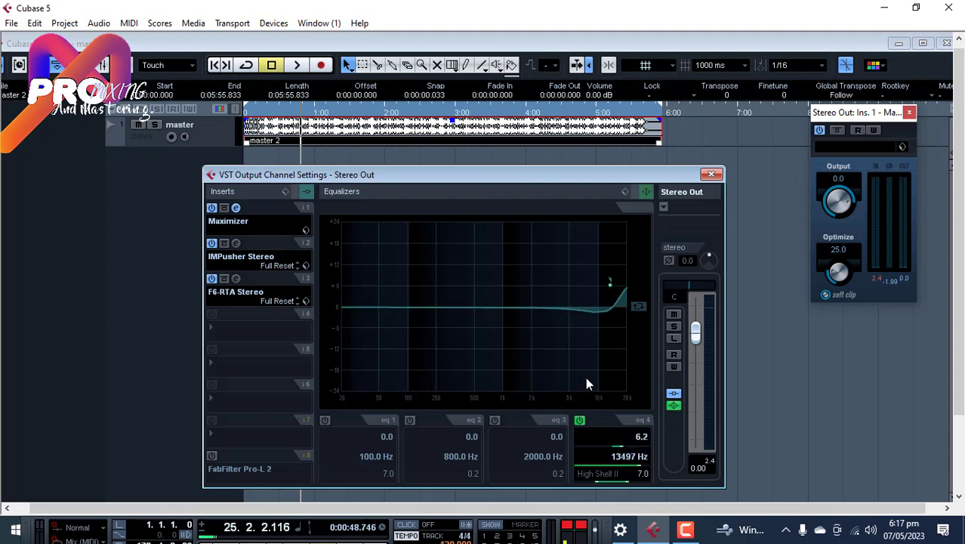
{"action": "left_click", "coordinate": [580, 421]}
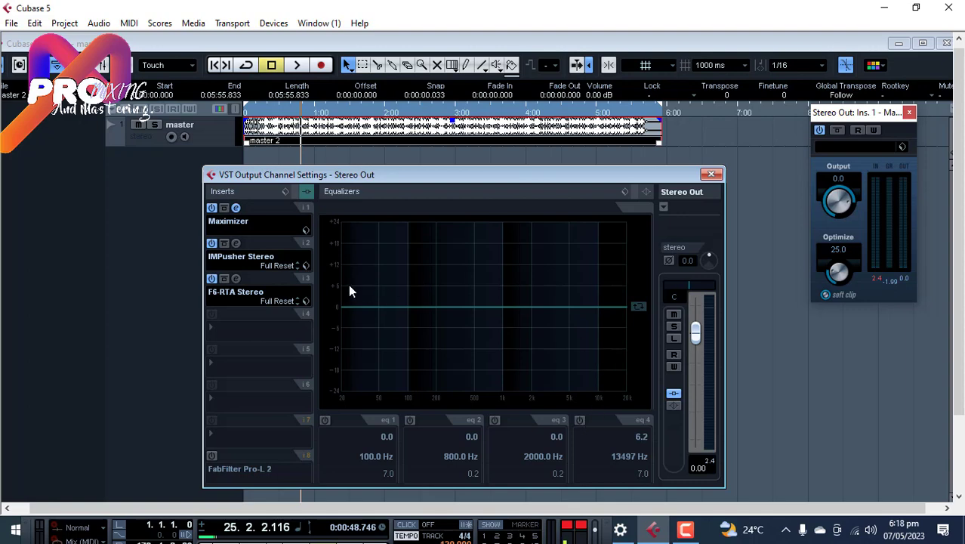
{"action": "left_click", "coordinate": [236, 278]}
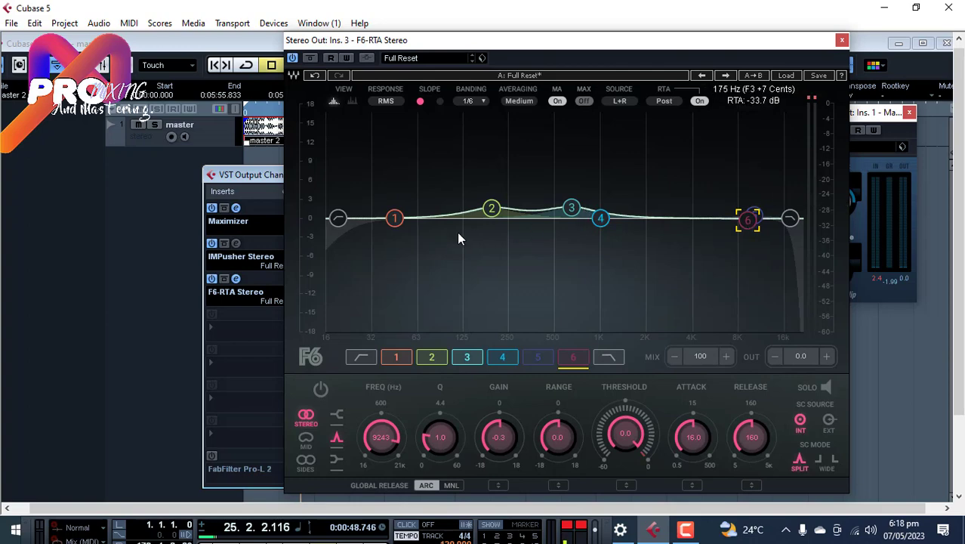
{"action": "left_click", "coordinate": [844, 39]}
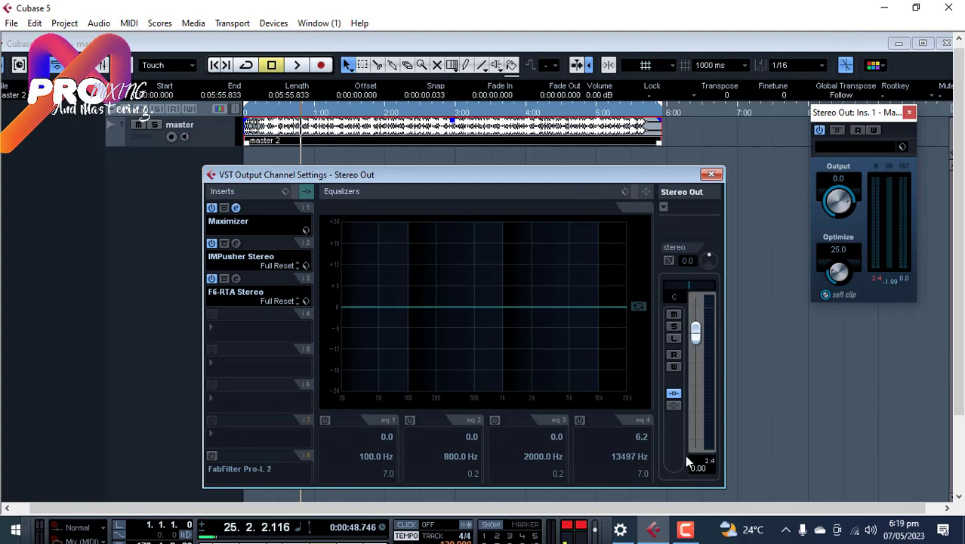
Step: Reset the clipping indicator and inspect FabFilter Pro-L 2's Gain setting on insert 8, leaving its editor closed and the insert inactive
{"action": "left_click", "coordinate": [581, 527]}
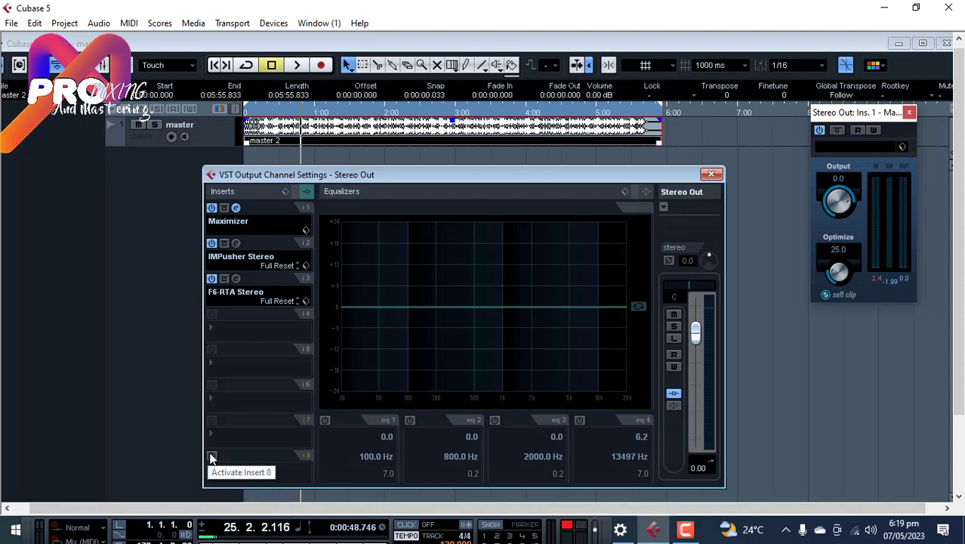
{"action": "left_click", "coordinate": [212, 457]}
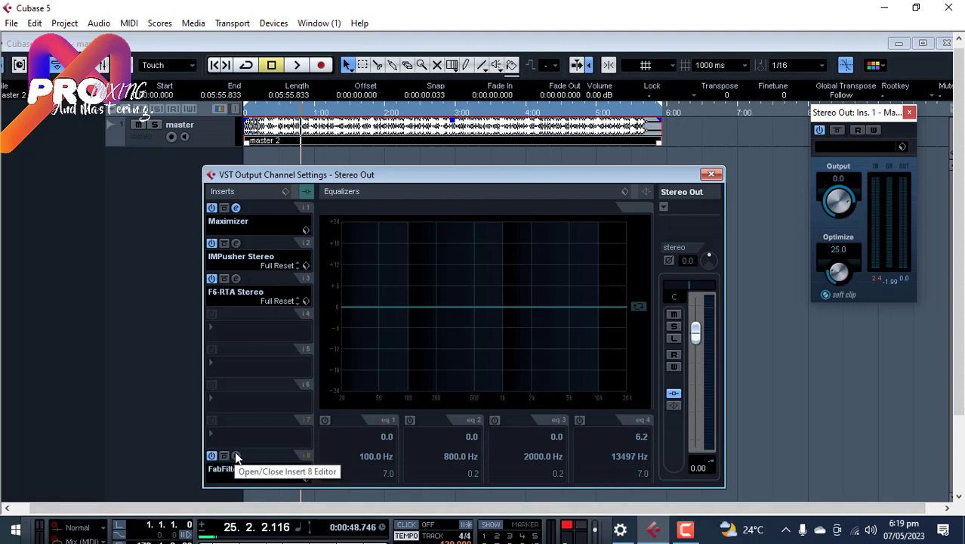
{"action": "left_click", "coordinate": [235, 456]}
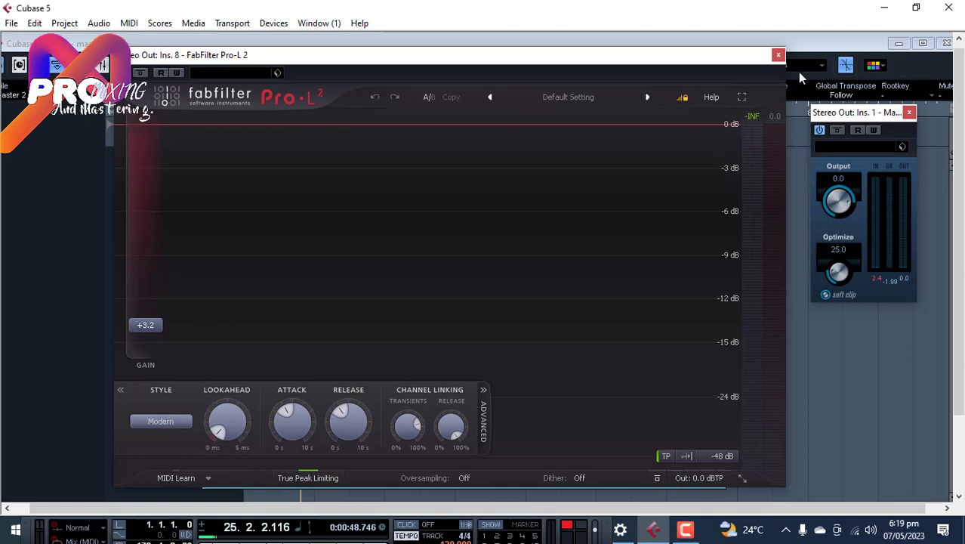
{"action": "left_click", "coordinate": [778, 56]}
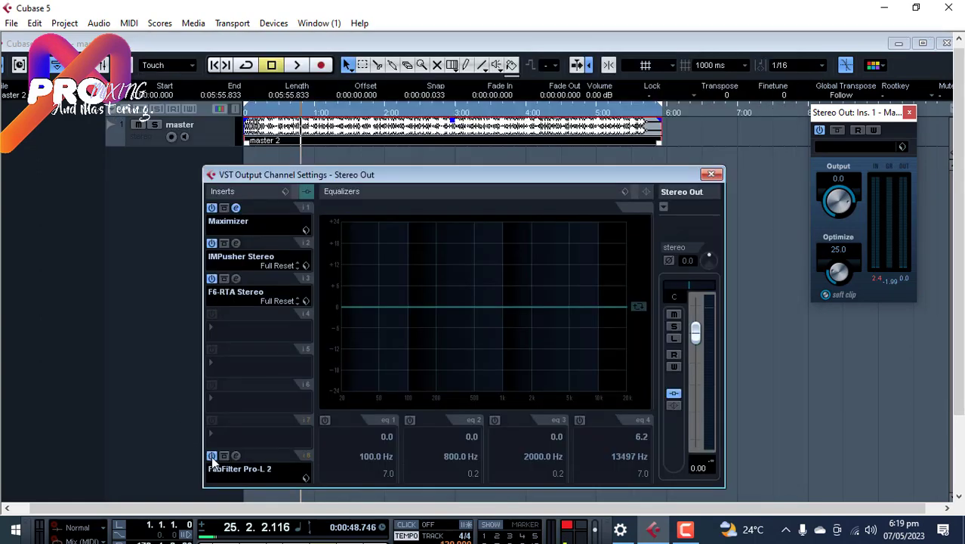
{"action": "left_click", "coordinate": [235, 455]}
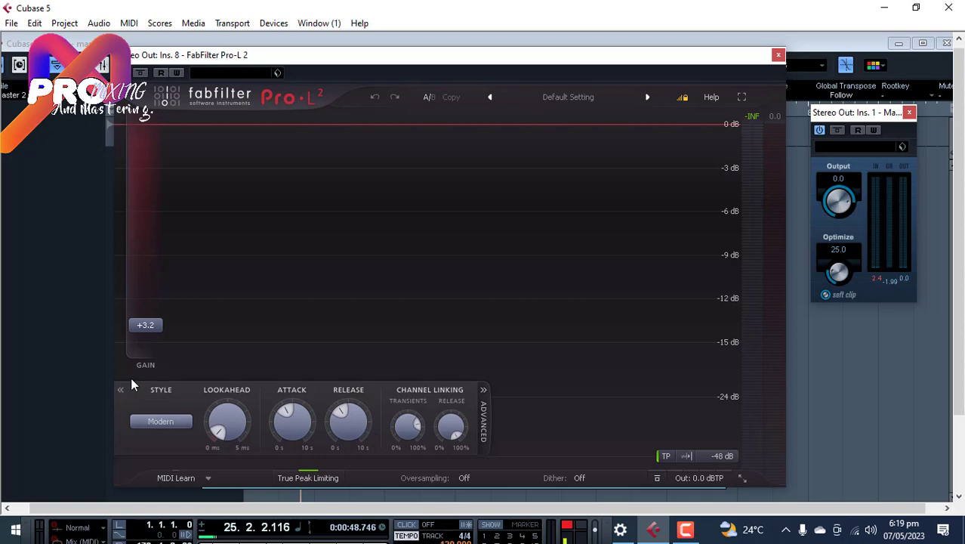
{"action": "mouse_move", "coordinate": [155, 328]}
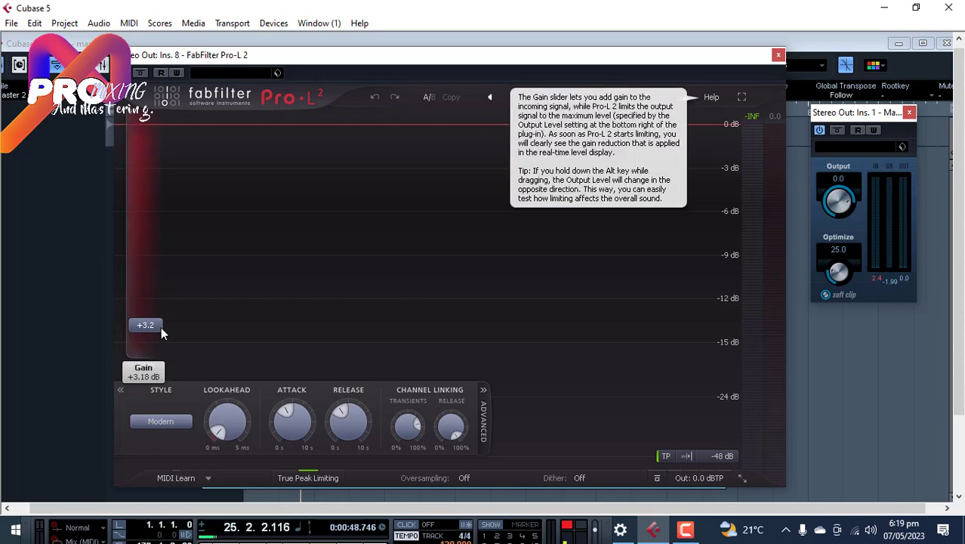
{"action": "left_click", "coordinate": [777, 54]}
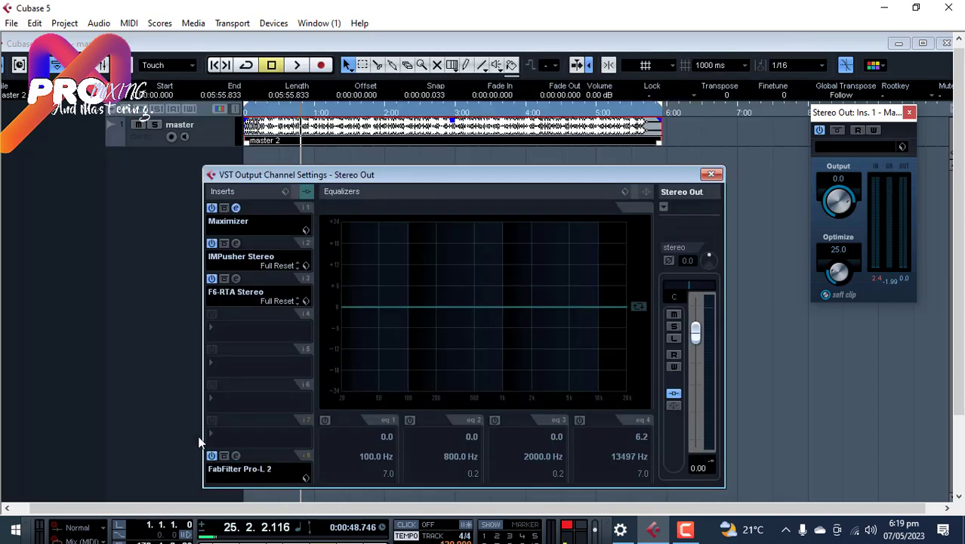
{"action": "left_click", "coordinate": [212, 455]}
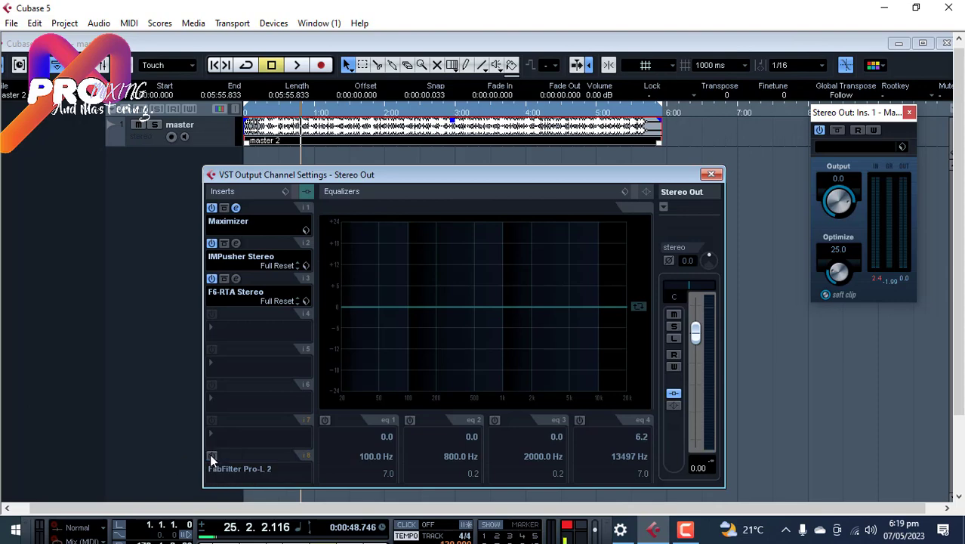
Step: Deactivate the F6-RTA Stereo insert and close the Maximizer editor
{"action": "left_click", "coordinate": [212, 279]}
{"action": "left_click", "coordinate": [211, 279]}
{"action": "left_click", "coordinate": [211, 279]}
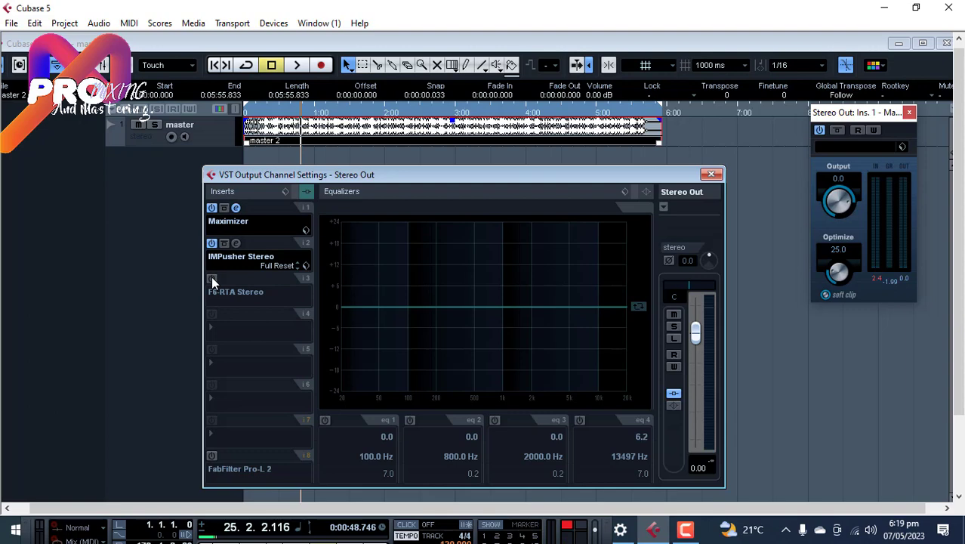
{"action": "left_click", "coordinate": [909, 113]}
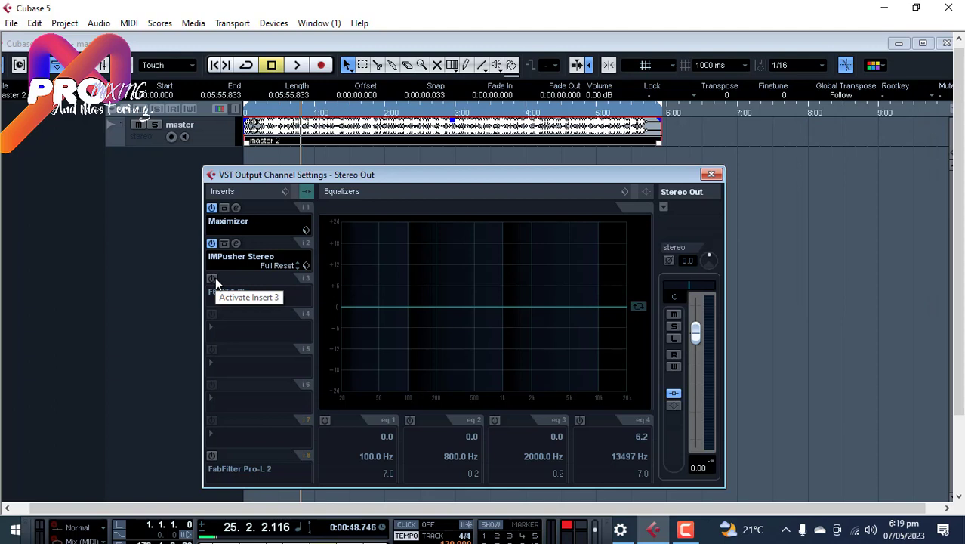
Step: Compare the track during playback with F6-RTA Stereo bypassed and active, leaving the insert active
{"action": "key", "text": "space"}
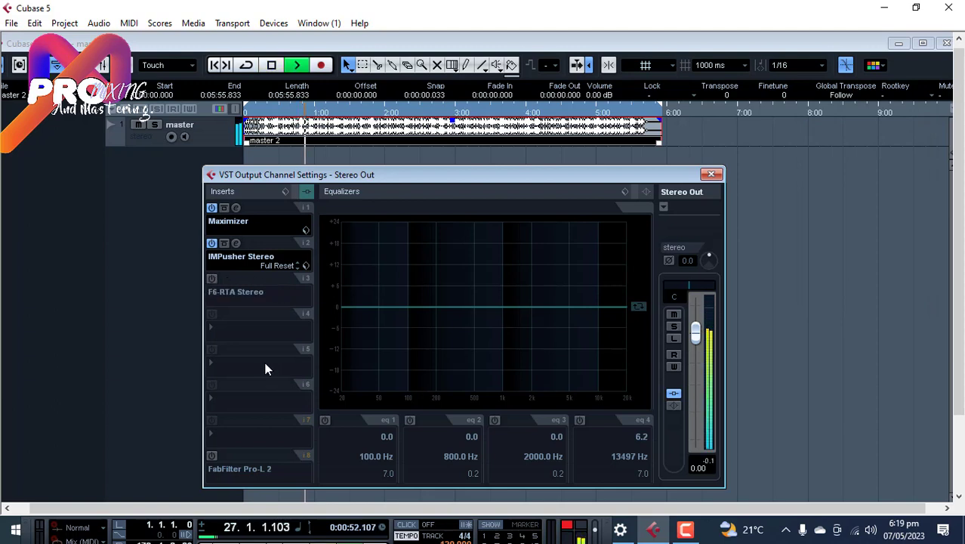
{"action": "left_click", "coordinate": [212, 278]}
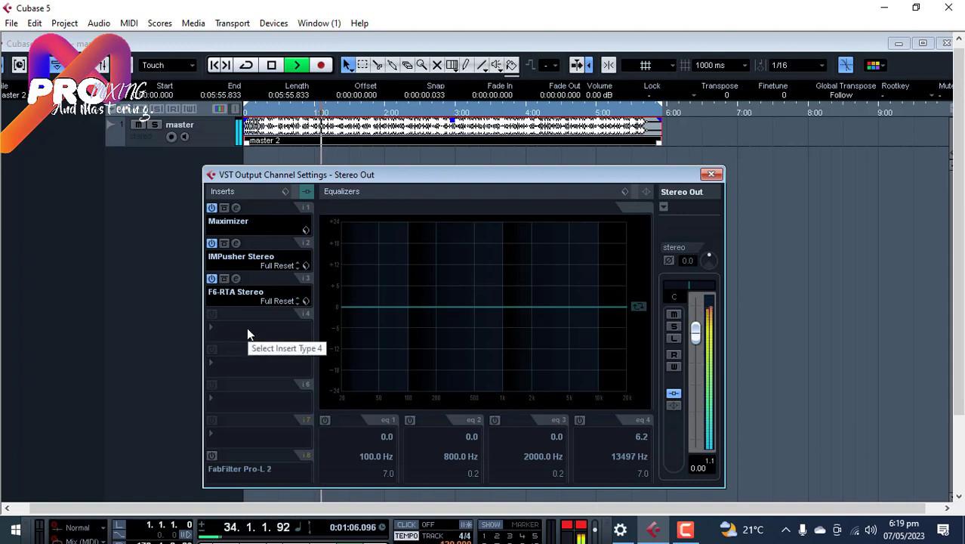
{"action": "left_click", "coordinate": [213, 283]}
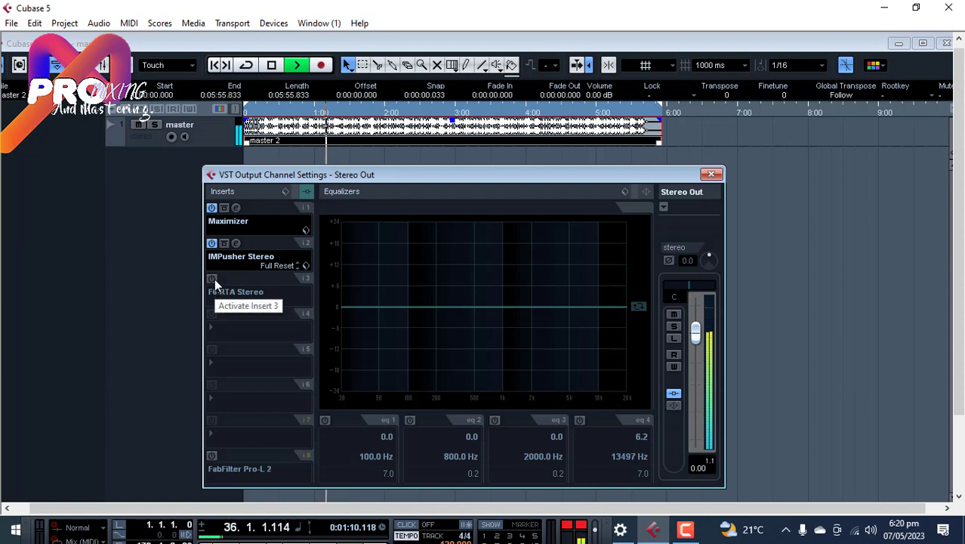
{"action": "left_click", "coordinate": [215, 278]}
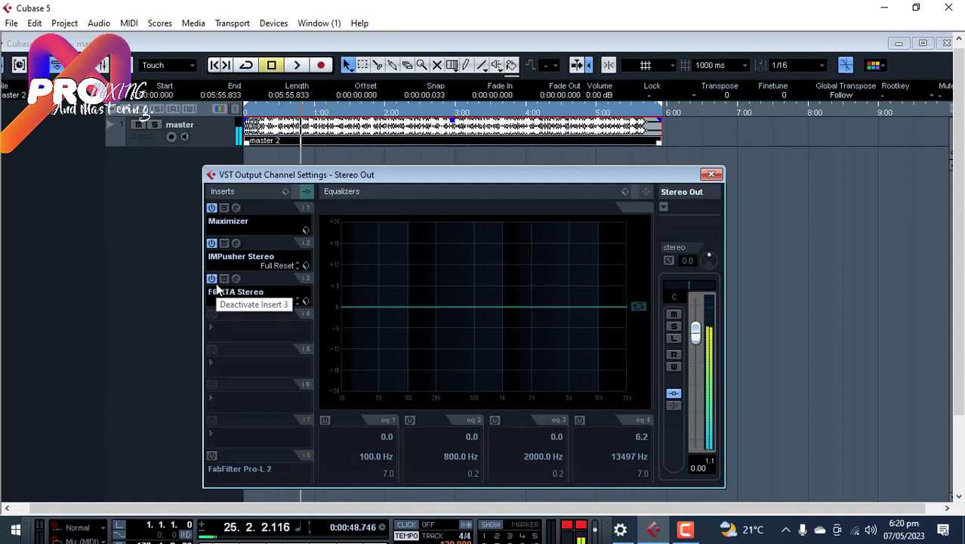
{"action": "left_click", "coordinate": [212, 279]}
{"action": "left_click", "coordinate": [212, 278]}
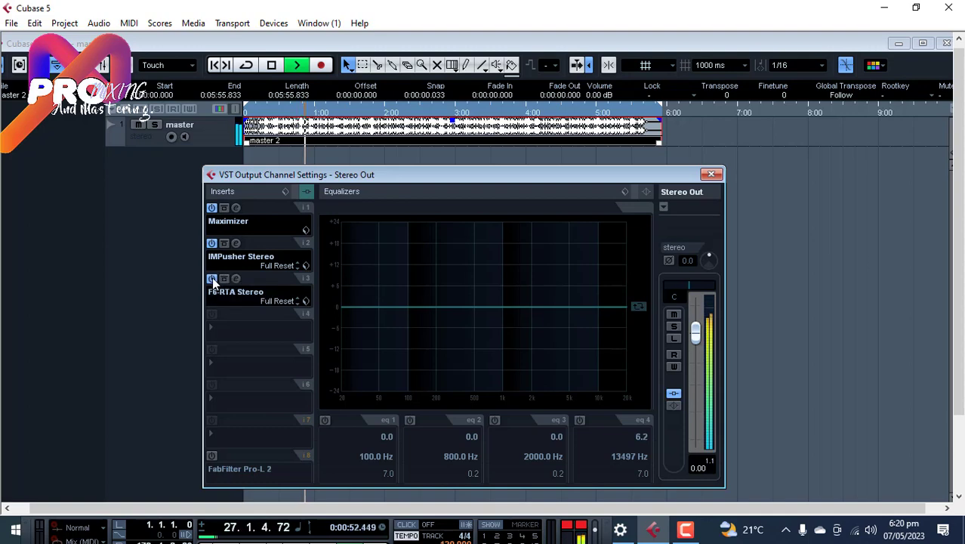
Step: Examine the F6-RTA Stereo spectrum and curve during playback, leaving playback stopped and the editor closed
{"action": "left_click", "coordinate": [236, 279]}
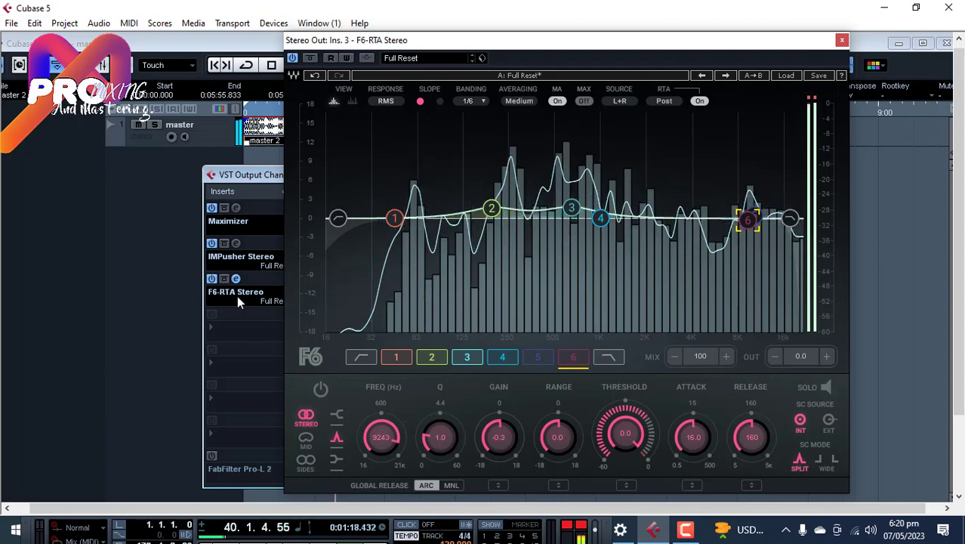
{"action": "key", "text": "space"}
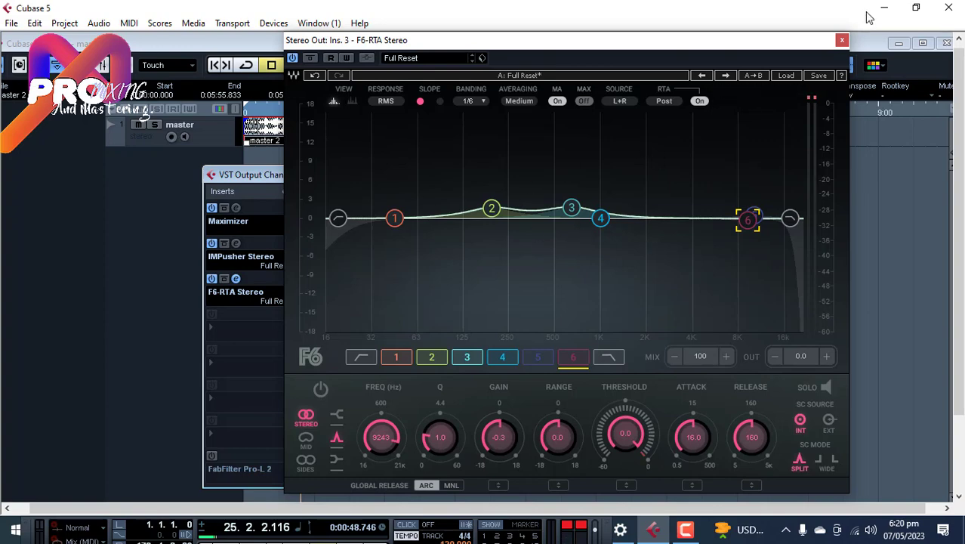
{"action": "left_click", "coordinate": [842, 41]}
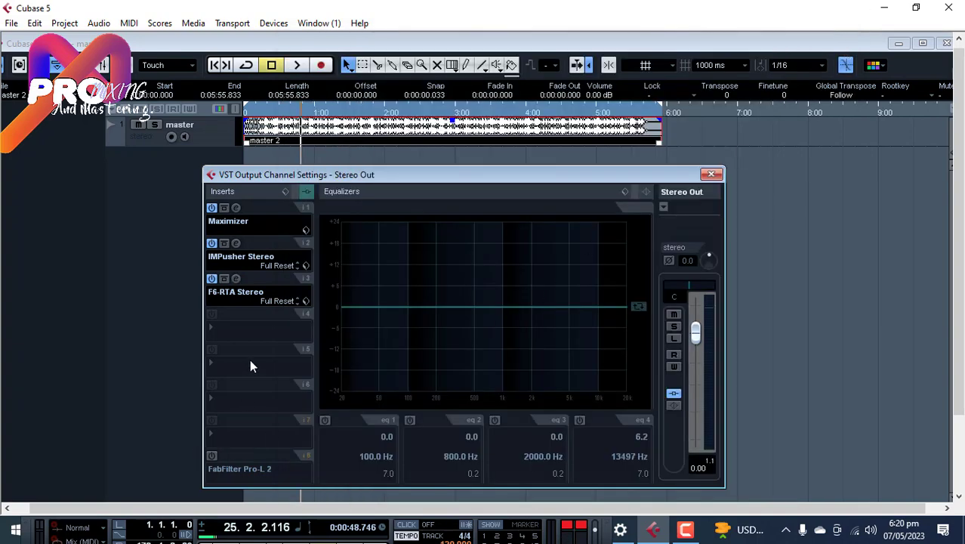
Step: Activate FabFilter Pro-L 2 on insert 8, reset the clipping indicator, and review its Gain, Attack, Release and Style settings, leaving the editor closed
{"action": "left_click", "coordinate": [211, 456]}
{"action": "left_click", "coordinate": [236, 455]}
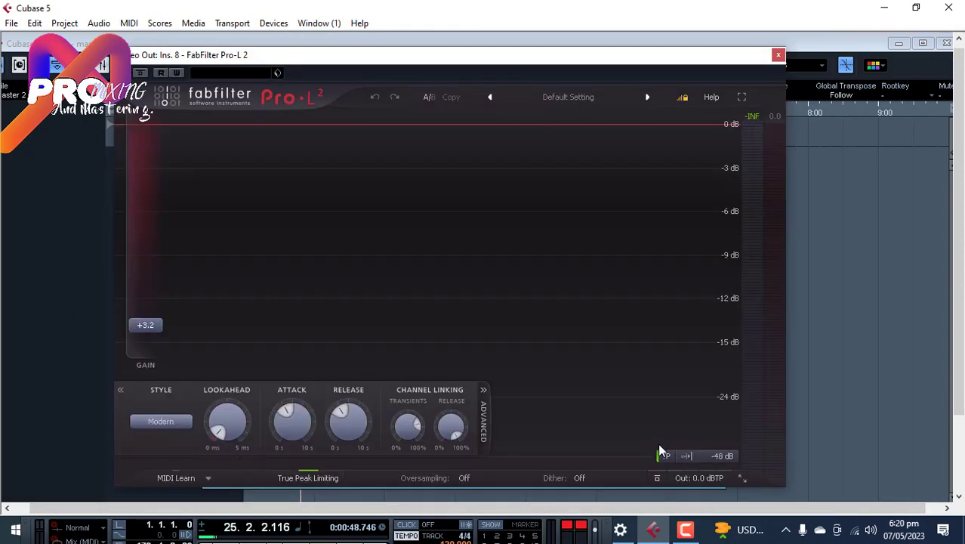
{"action": "left_click", "coordinate": [580, 525]}
{"action": "mouse_move", "coordinate": [142, 326]}
{"action": "mouse_move", "coordinate": [301, 416]}
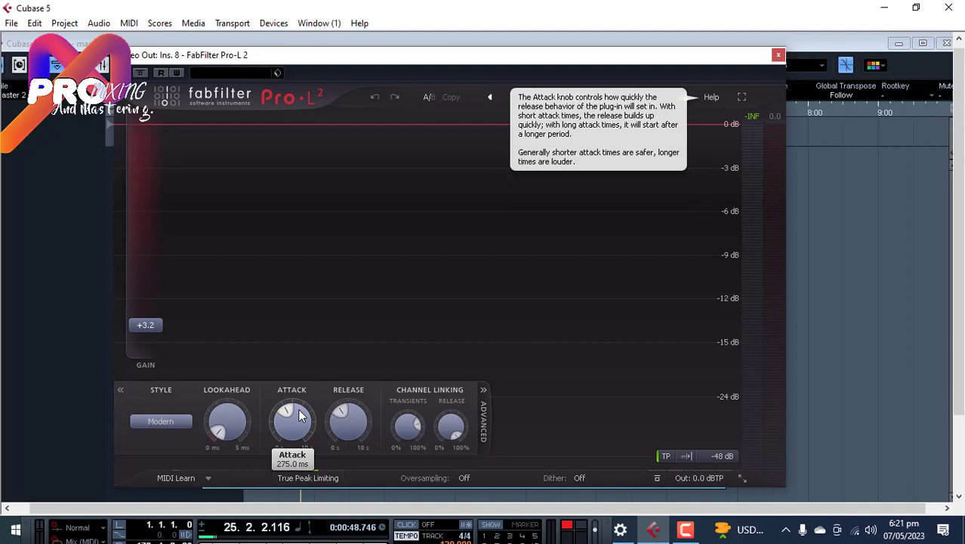
{"action": "mouse_move", "coordinate": [353, 416]}
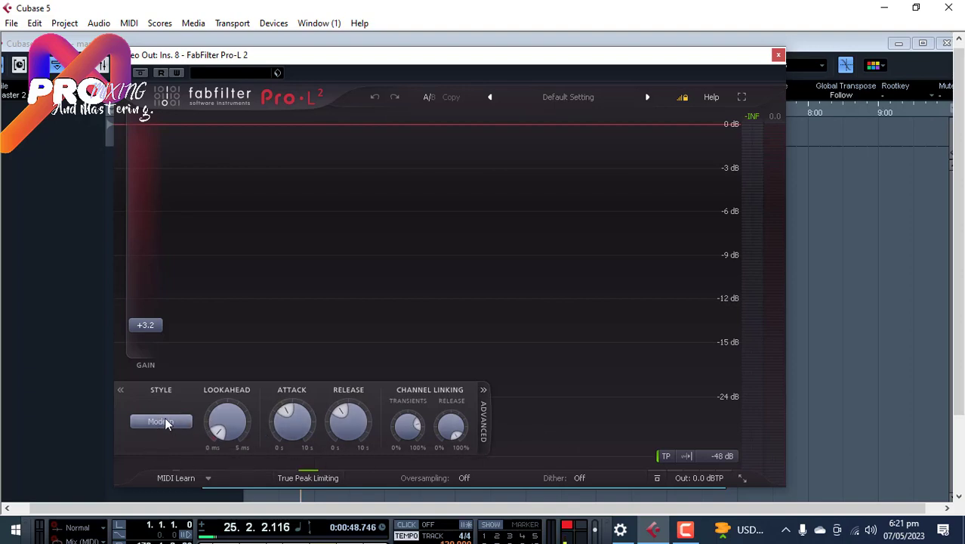
{"action": "mouse_move", "coordinate": [159, 433]}
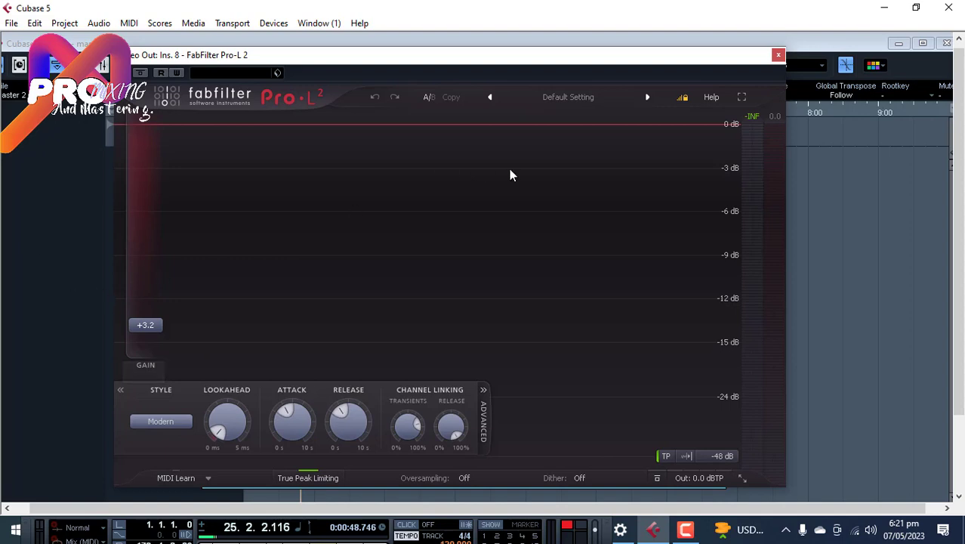
{"action": "left_click", "coordinate": [779, 58]}
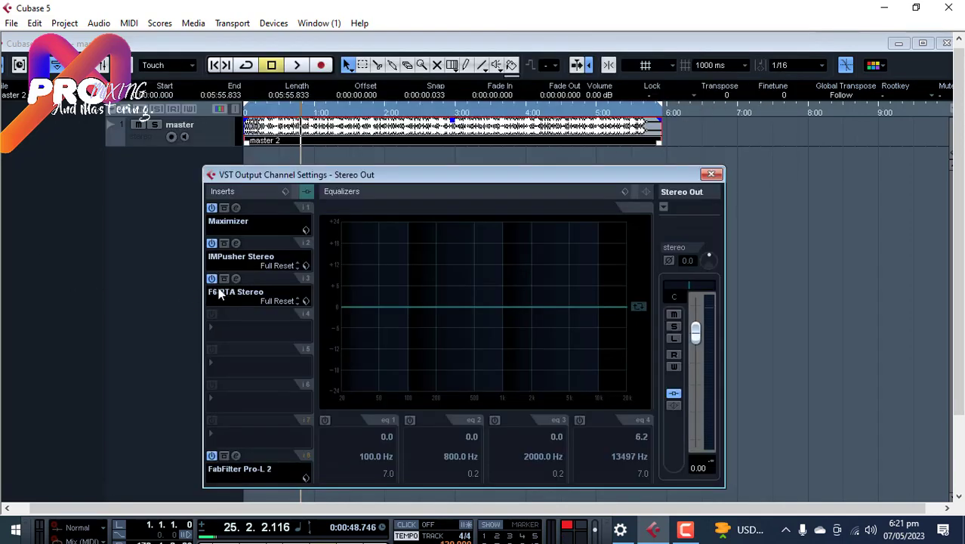
Step: Play the track first with FabFilter Pro-L 2 bypassed and again with it active, leaving playback stopped
{"action": "left_click", "coordinate": [212, 455]}
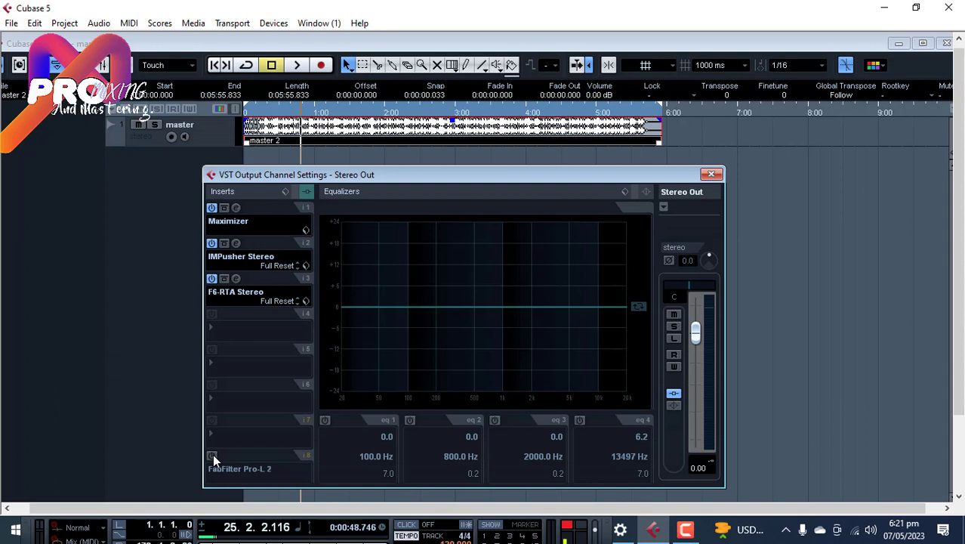
{"action": "key", "text": "space"}
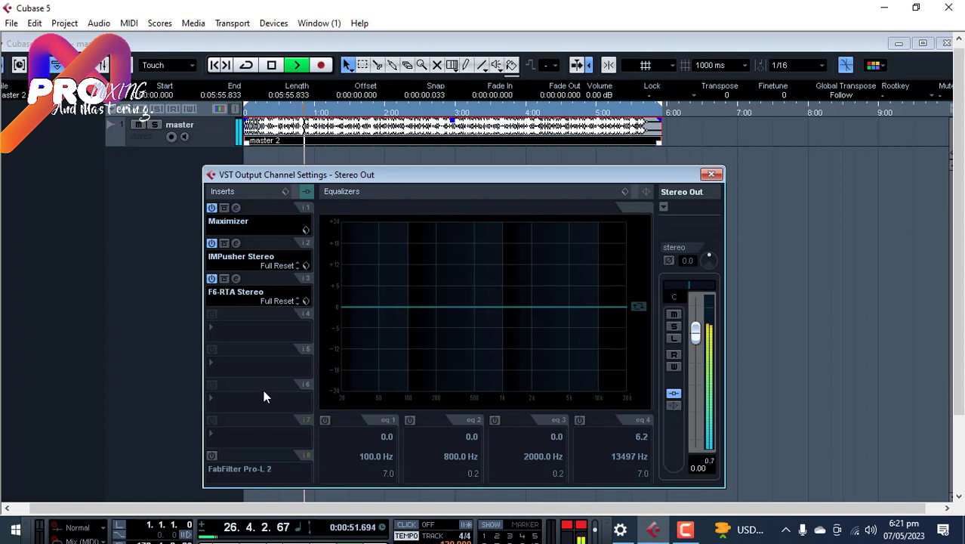
{"action": "left_click", "coordinate": [213, 456]}
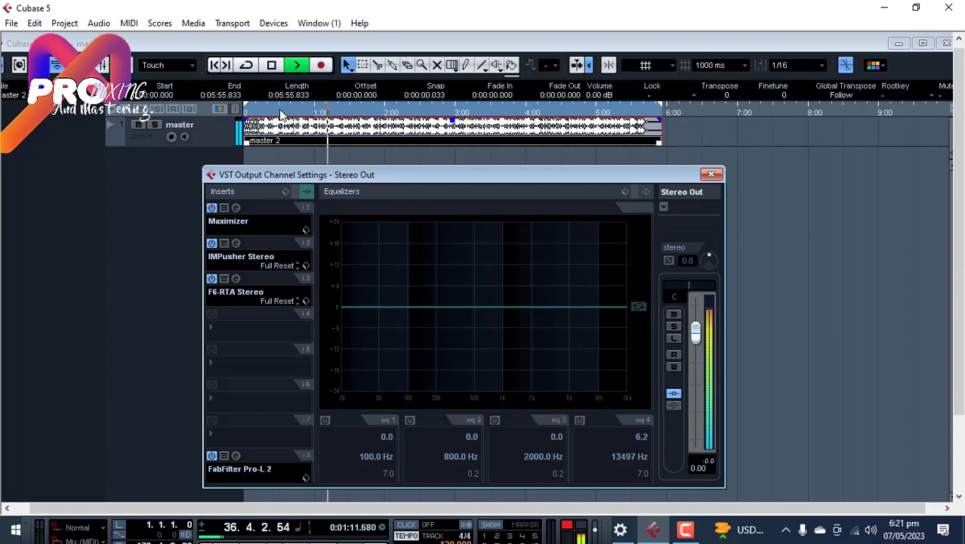
{"action": "key", "text": "space"}
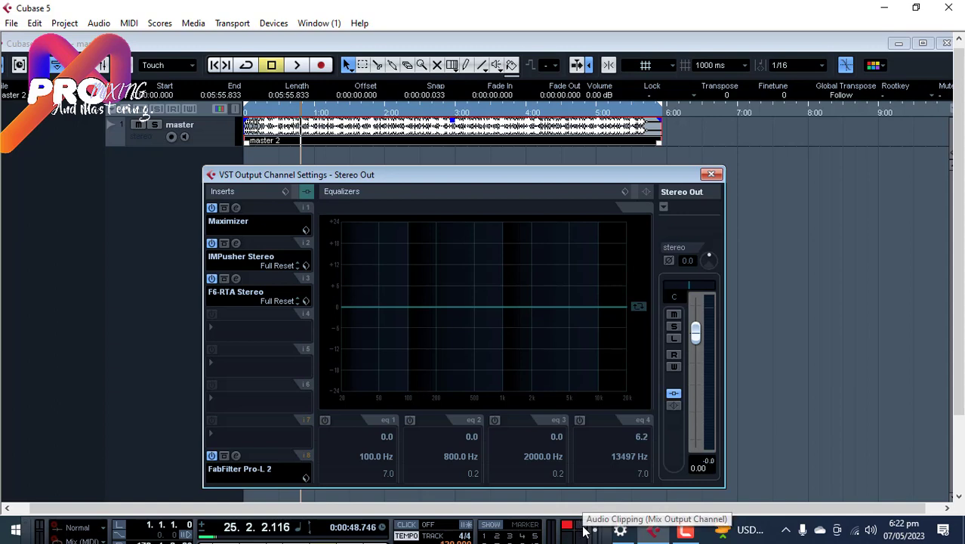
Step: Check output clipping by briefly playing without FabFilter Pro-L 2, leaving the clipping indicator reset and the limiter reactivated
{"action": "left_click", "coordinate": [212, 455]}
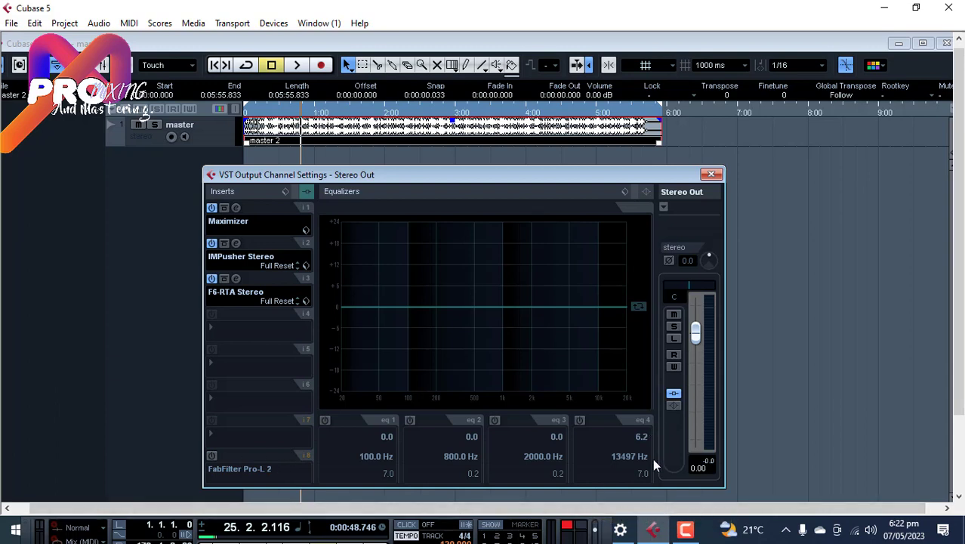
{"action": "key", "text": "space"}
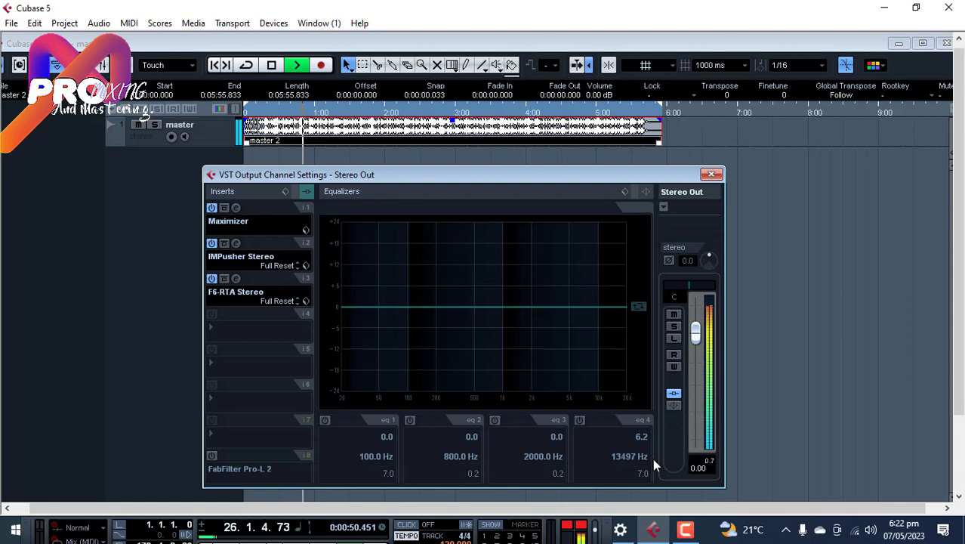
{"action": "key", "text": "space"}
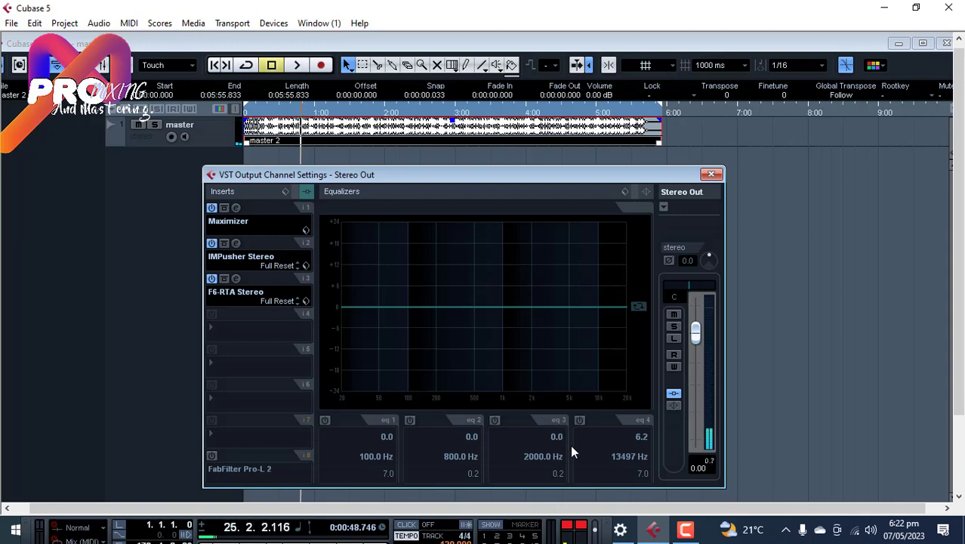
{"action": "left_click", "coordinate": [583, 528]}
{"action": "left_click", "coordinate": [212, 455]}
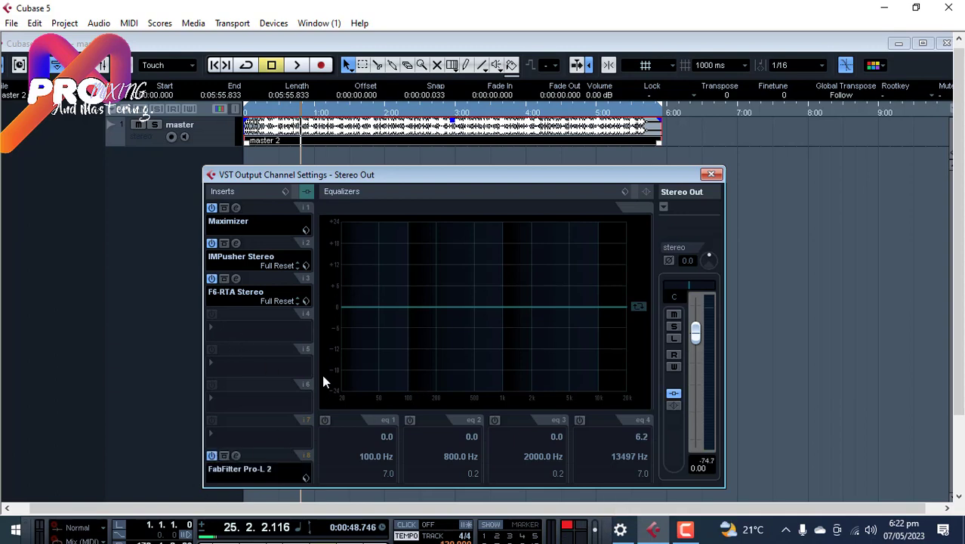
Step: Play the track briefly with all four Stereo Out inserts active, leaving playback stopped, the channel settings closed and the project window maximized
{"action": "key", "text": "space"}
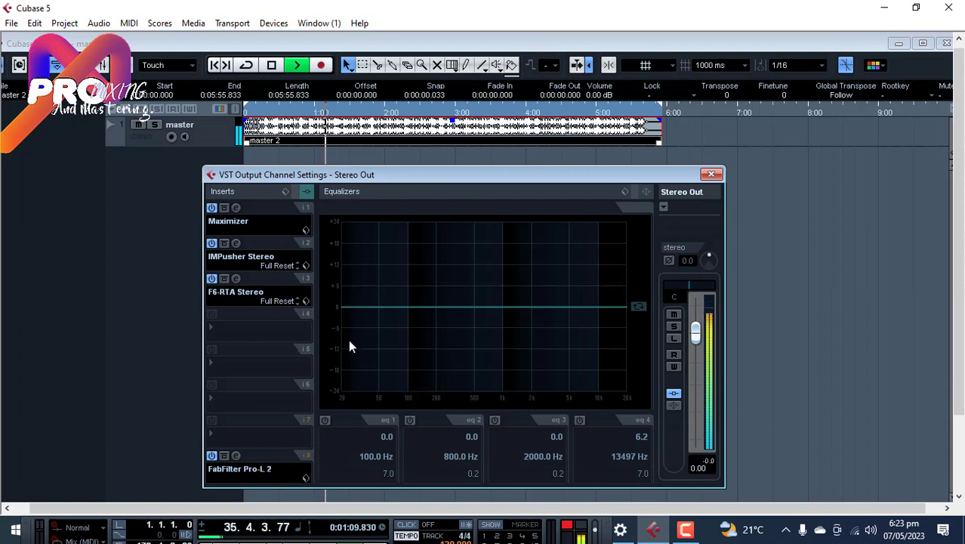
{"action": "key", "text": "space"}
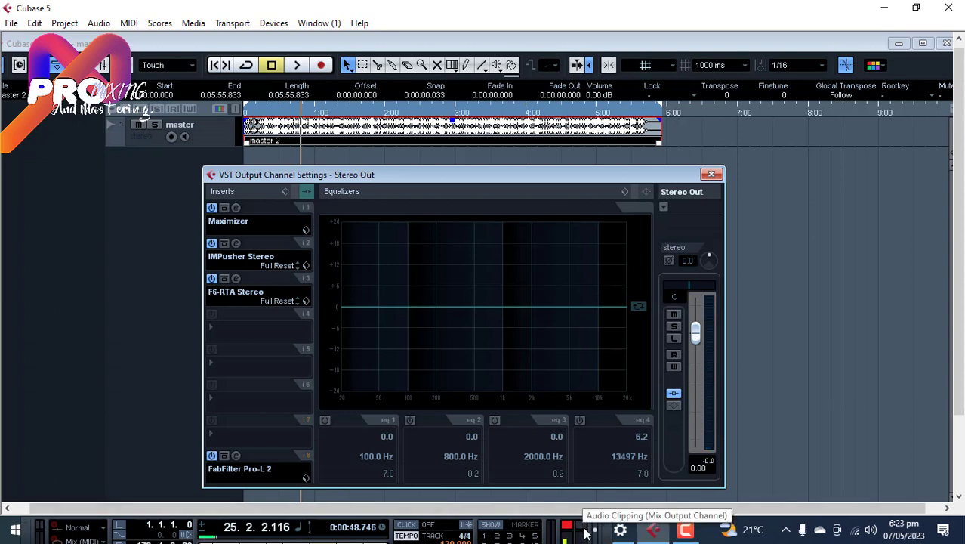
{"action": "left_click", "coordinate": [711, 174]}
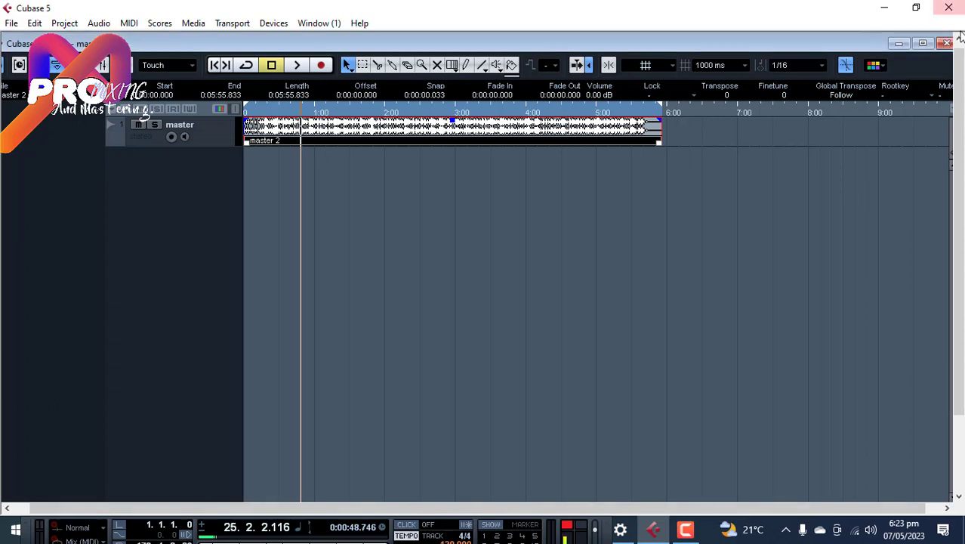
{"action": "left_click", "coordinate": [923, 43]}
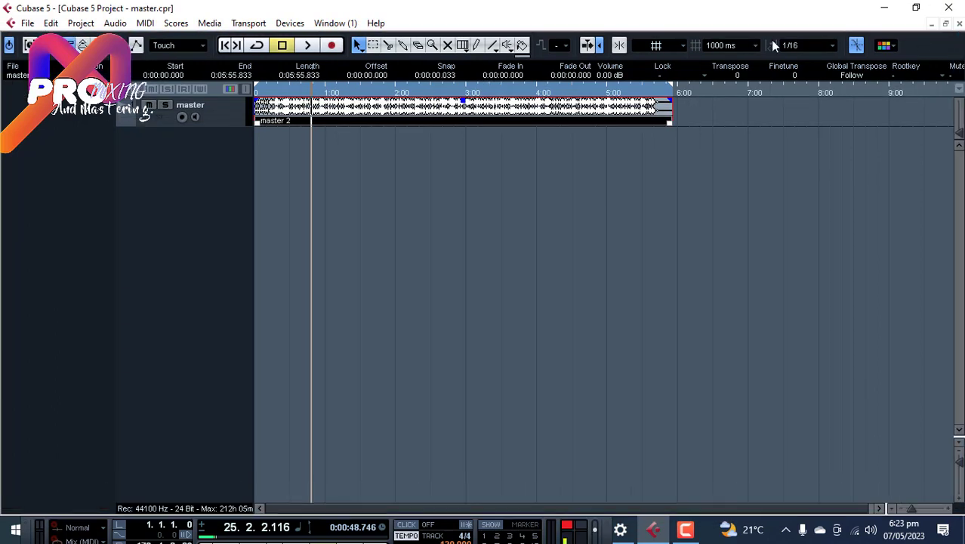
Step: Play the track from its beginning and open the Stereo Out channel settings from the mixer
{"action": "left_click", "coordinate": [225, 45]}
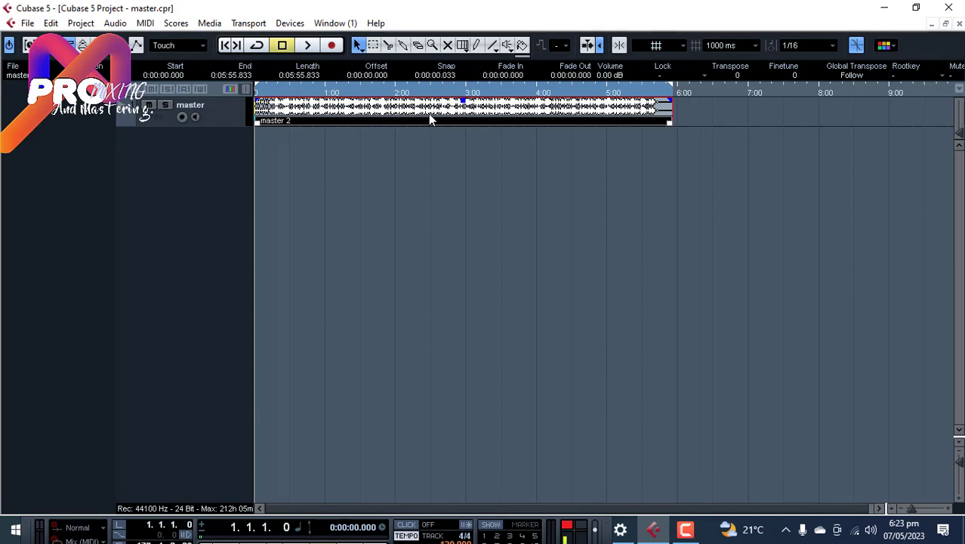
{"action": "key", "text": "space"}
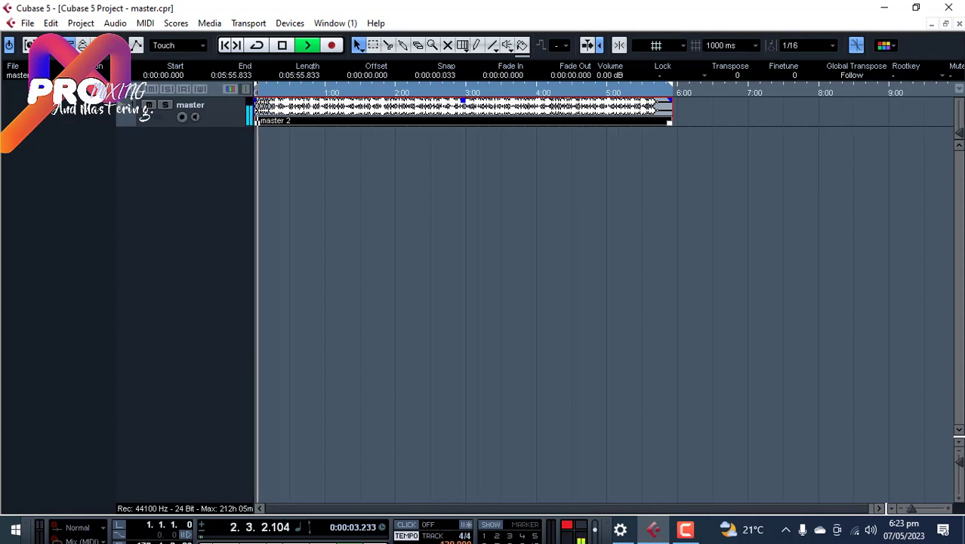
{"action": "key", "text": "F3"}
{"action": "left_click", "coordinate": [272, 278]}
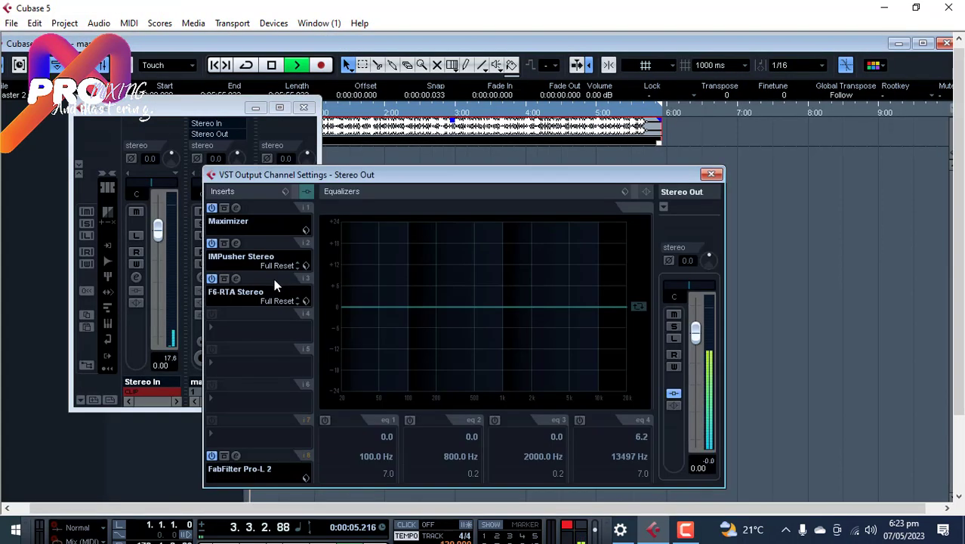
Step: Open the Maximizer, IMPusher Stereo, F6-RTA Stereo and FabFilter Pro-L 2 editors while the track plays
{"action": "left_click", "coordinate": [236, 208]}
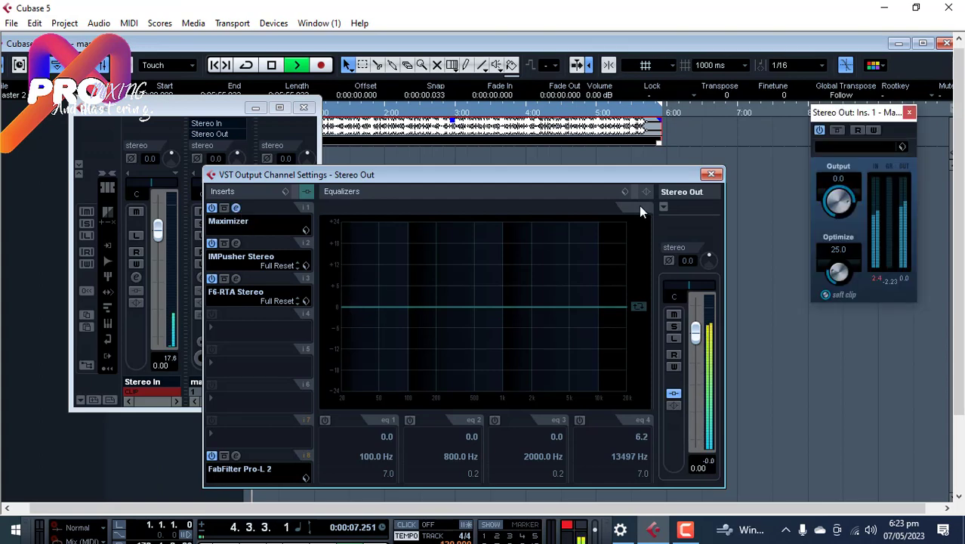
{"action": "left_click", "coordinate": [235, 243]}
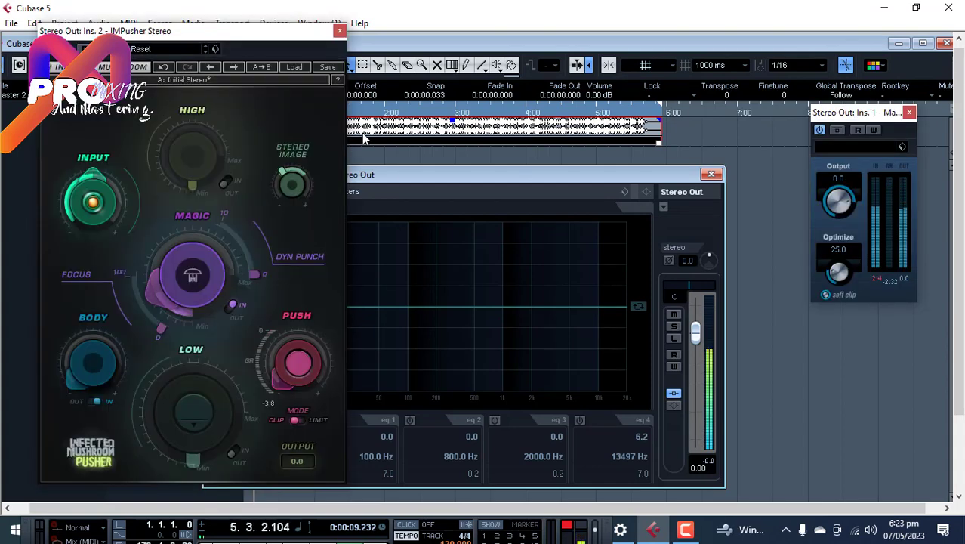
{"action": "left_click_drag", "start_coordinate": [282, 38], "coordinate": [717, 77]}
{"action": "left_click", "coordinate": [235, 278]}
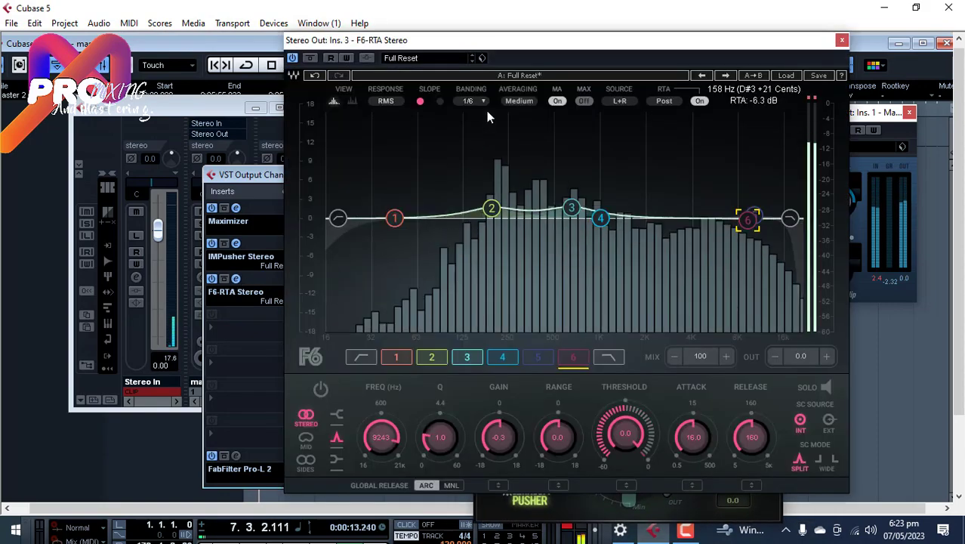
{"action": "left_click_drag", "start_coordinate": [575, 46], "coordinate": [155, 30]}
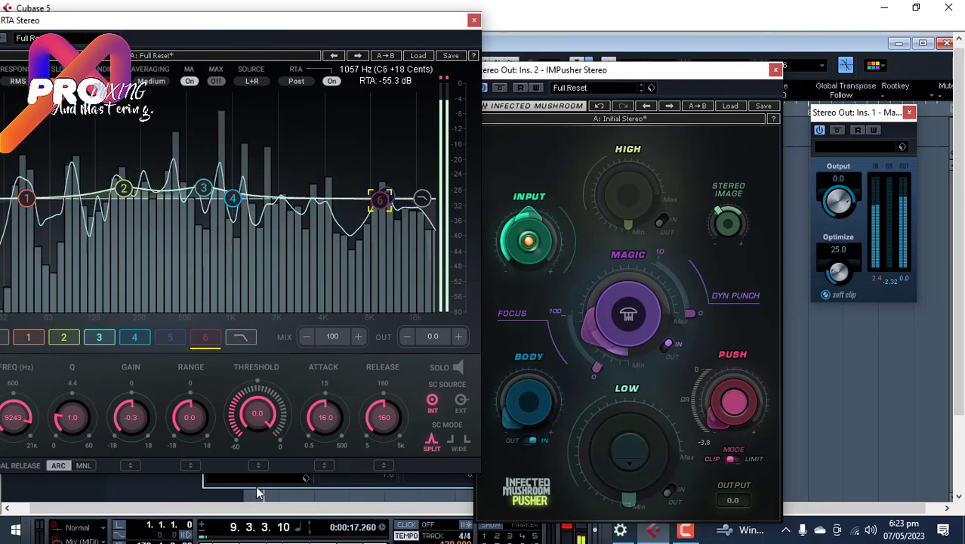
{"action": "left_click_drag", "start_coordinate": [346, 25], "coordinate": [734, 104]}
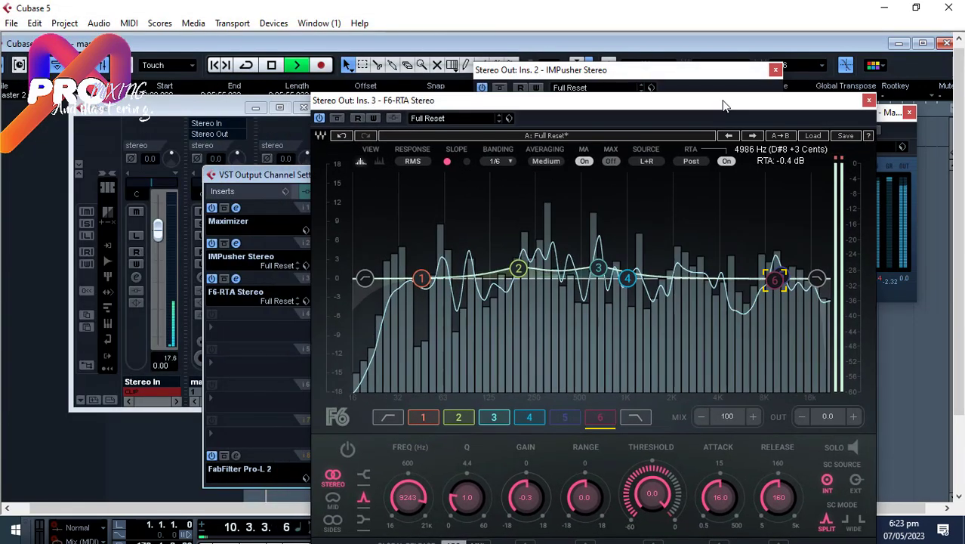
{"action": "left_click", "coordinate": [235, 455]}
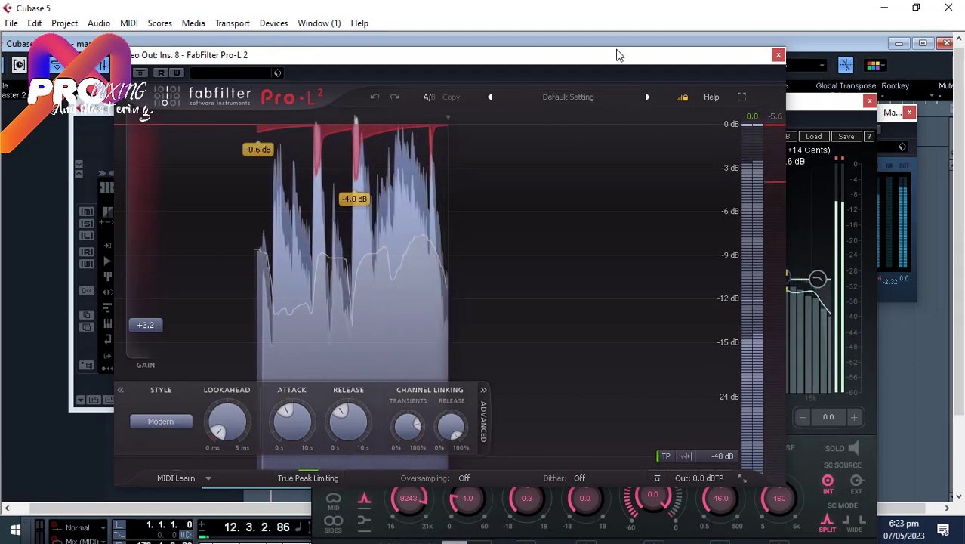
Step: Spread out the four plug-in editors to watch their meters and spectrum together during playback
{"action": "left_click_drag", "start_coordinate": [618, 54], "coordinate": [877, 167]}
{"action": "left_click_drag", "start_coordinate": [735, 104], "coordinate": [366, 53]}
{"action": "left_click_drag", "start_coordinate": [573, 165], "coordinate": [746, 167]}
{"action": "left_click_drag", "start_coordinate": [622, 71], "coordinate": [639, 15]}
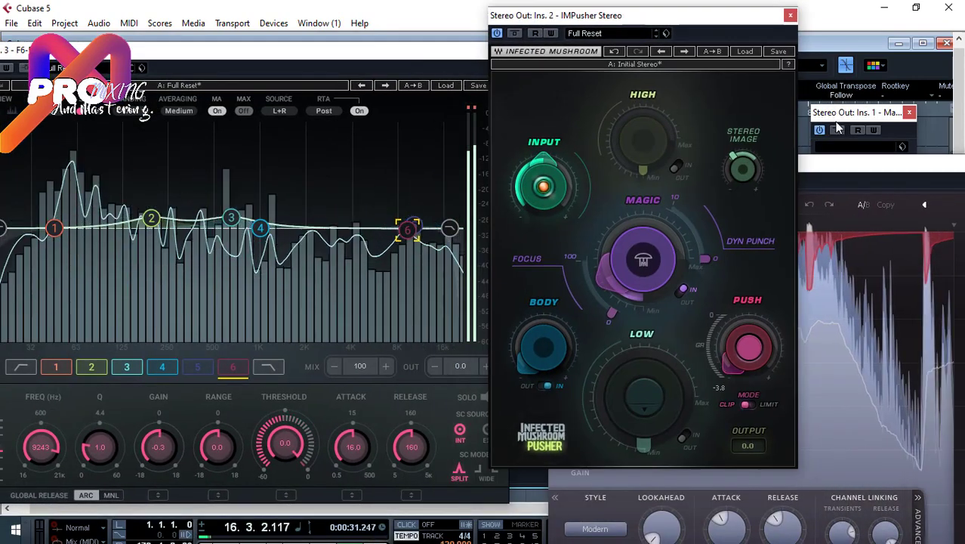
{"action": "left_click_drag", "start_coordinate": [835, 112], "coordinate": [872, 65]}
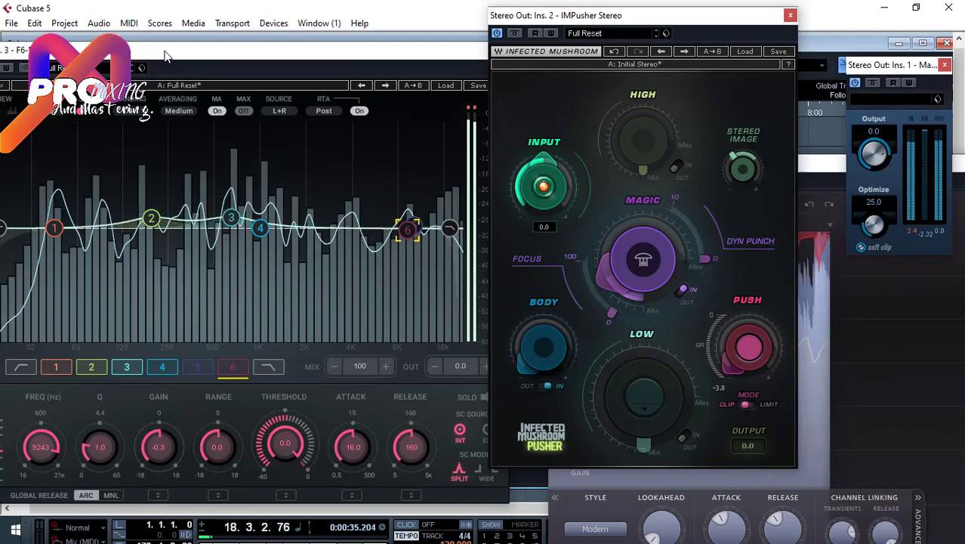
{"action": "left_click_drag", "start_coordinate": [173, 53], "coordinate": [242, 41]}
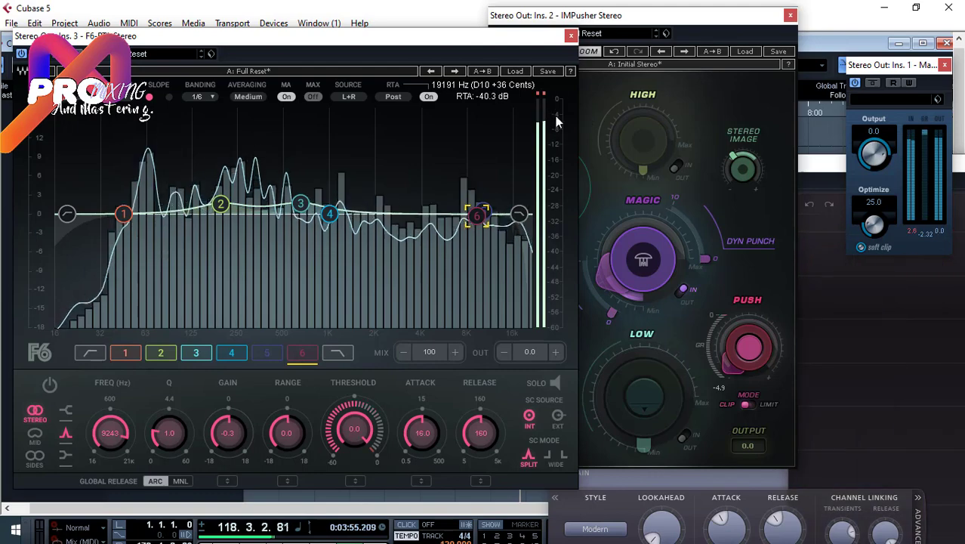
Step: Close the F6-RTA Stereo, IMPusher Stereo, Maximizer and FabFilter Pro-L 2 editors while playback continues
{"action": "left_click", "coordinate": [571, 36]}
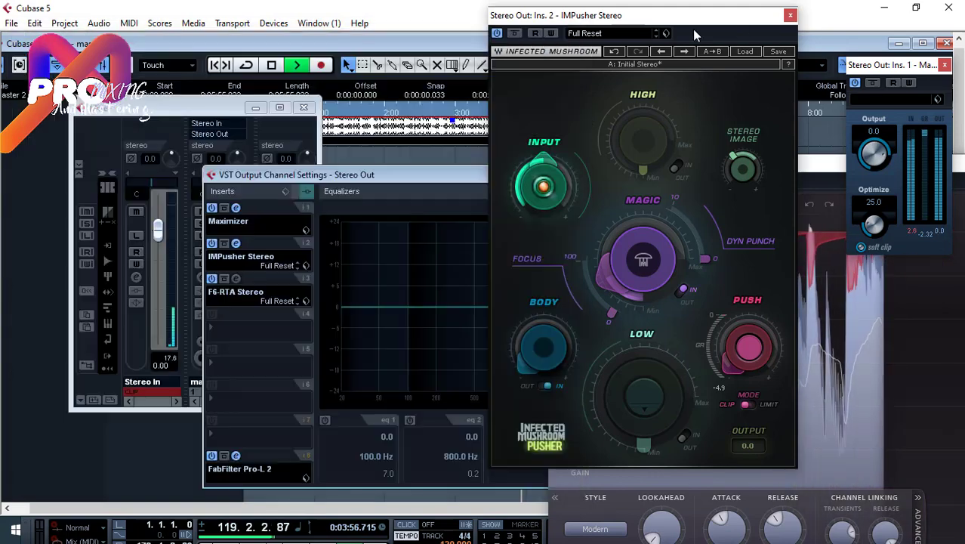
{"action": "left_click", "coordinate": [790, 15]}
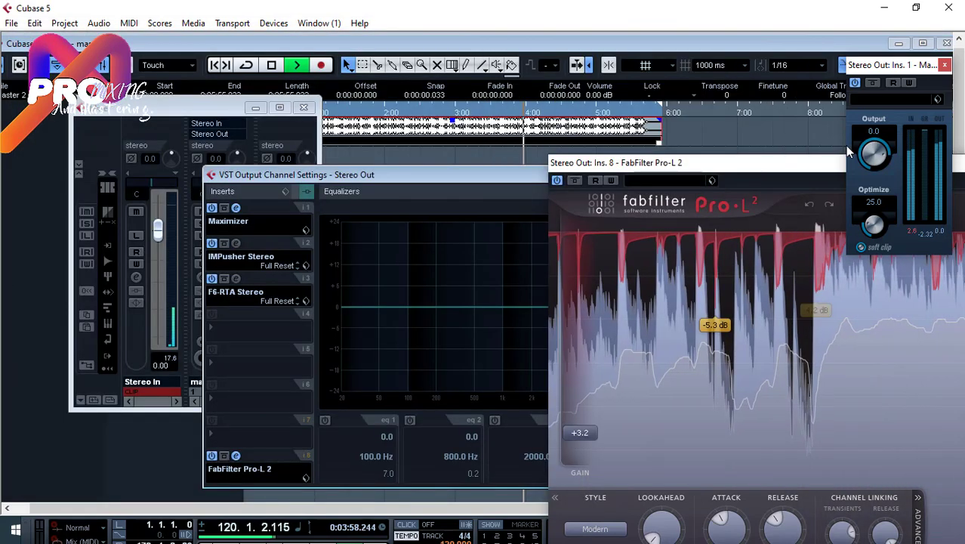
{"action": "left_click", "coordinate": [944, 65]}
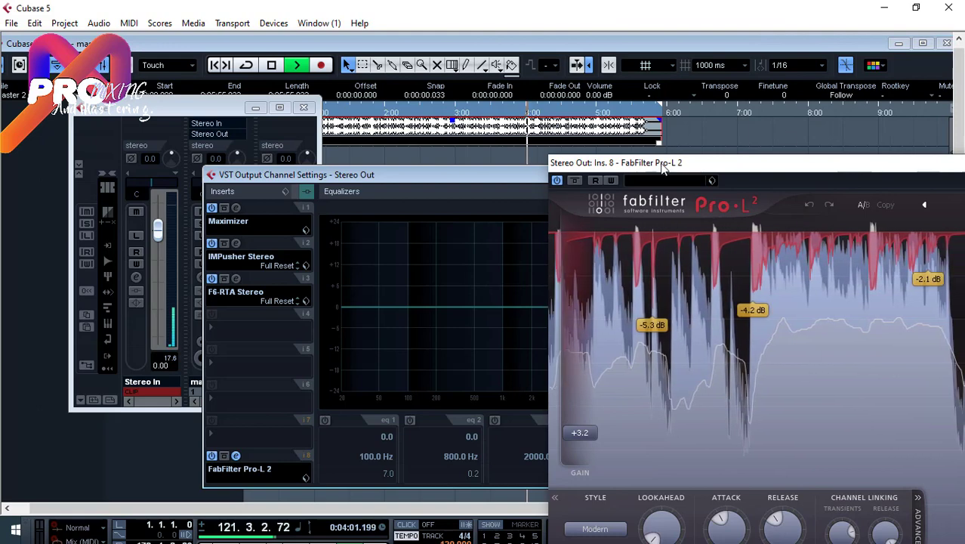
{"action": "left_click_drag", "start_coordinate": [651, 164], "coordinate": [329, 165]}
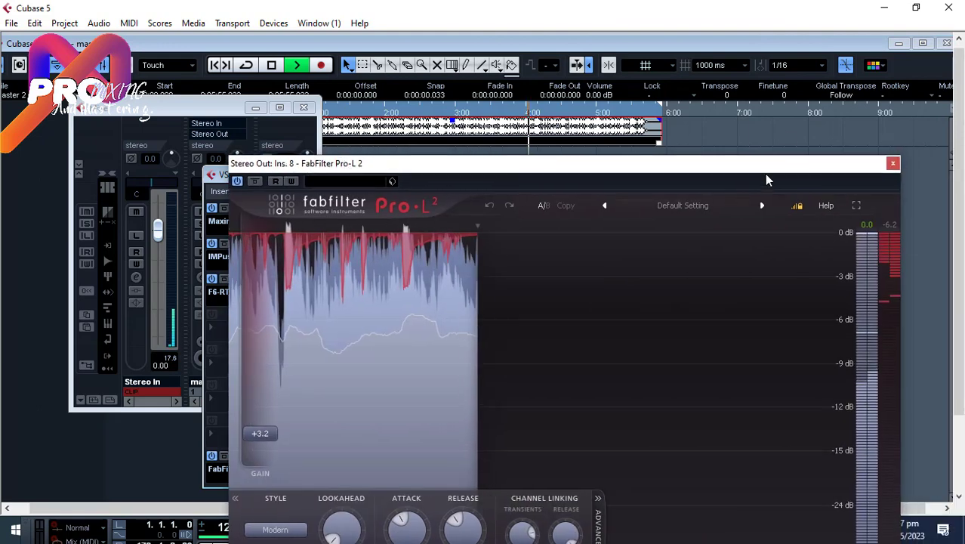
{"action": "left_click", "coordinate": [892, 163]}
Step: Close the Stereo Out channel settings and the mixer, leaving the project window maximized with the track playing
{"action": "left_click", "coordinate": [711, 175]}
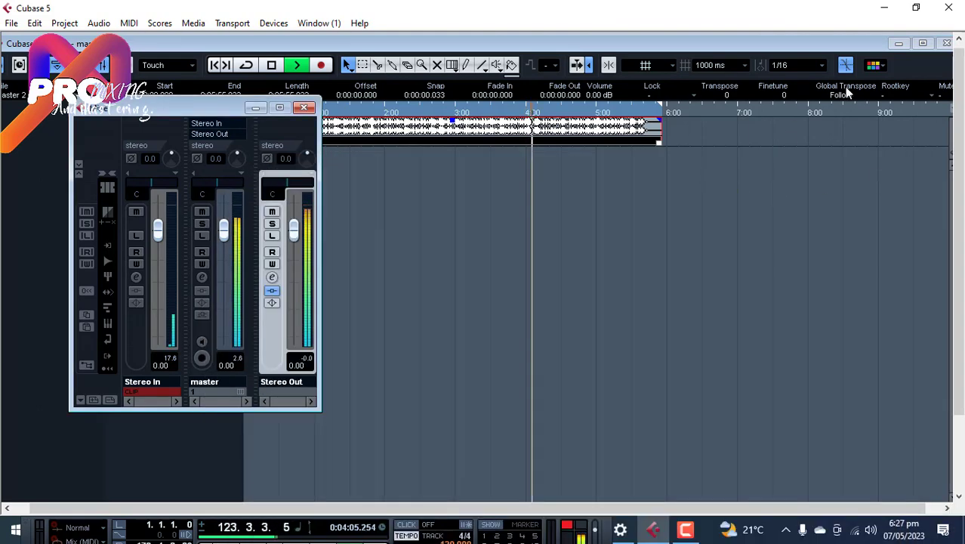
{"action": "left_click", "coordinate": [305, 108]}
{"action": "left_click", "coordinate": [923, 43]}
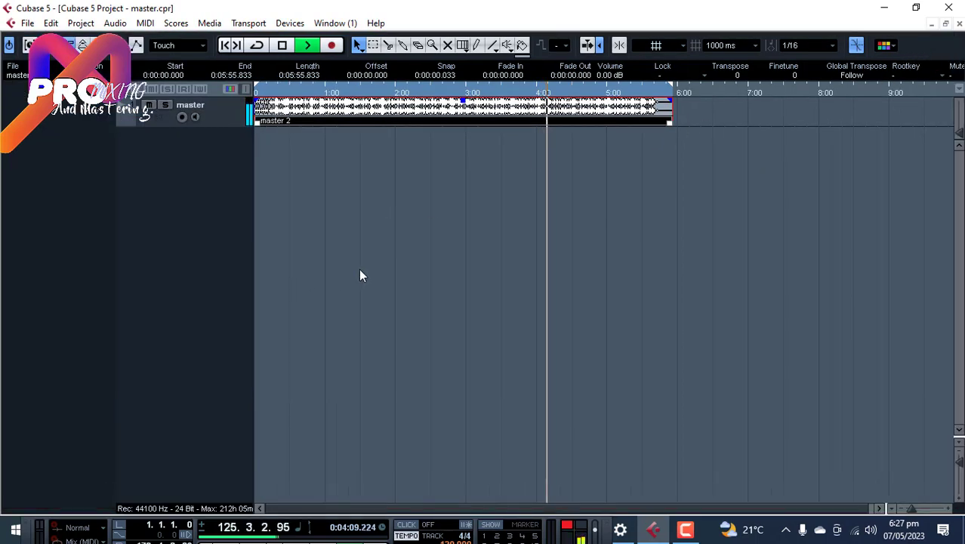